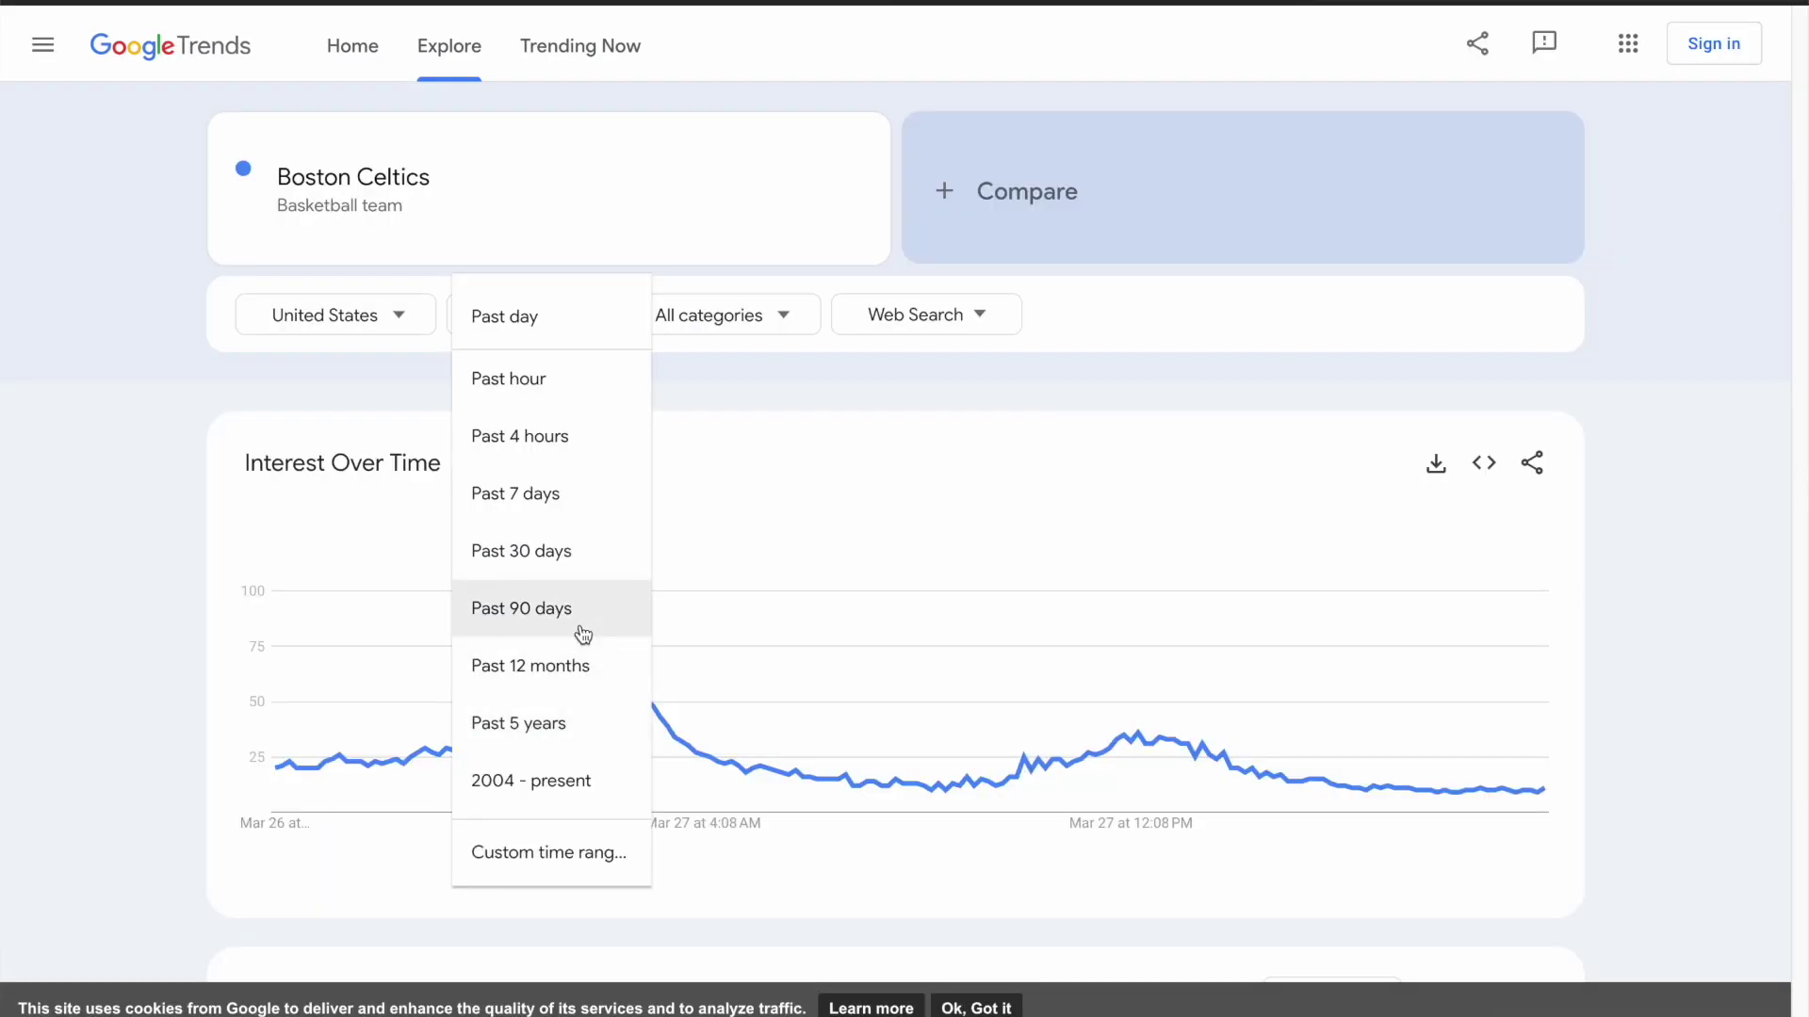
- Set the time range of the Boston Celtics trend to the past 90 days
left_click(550, 612)
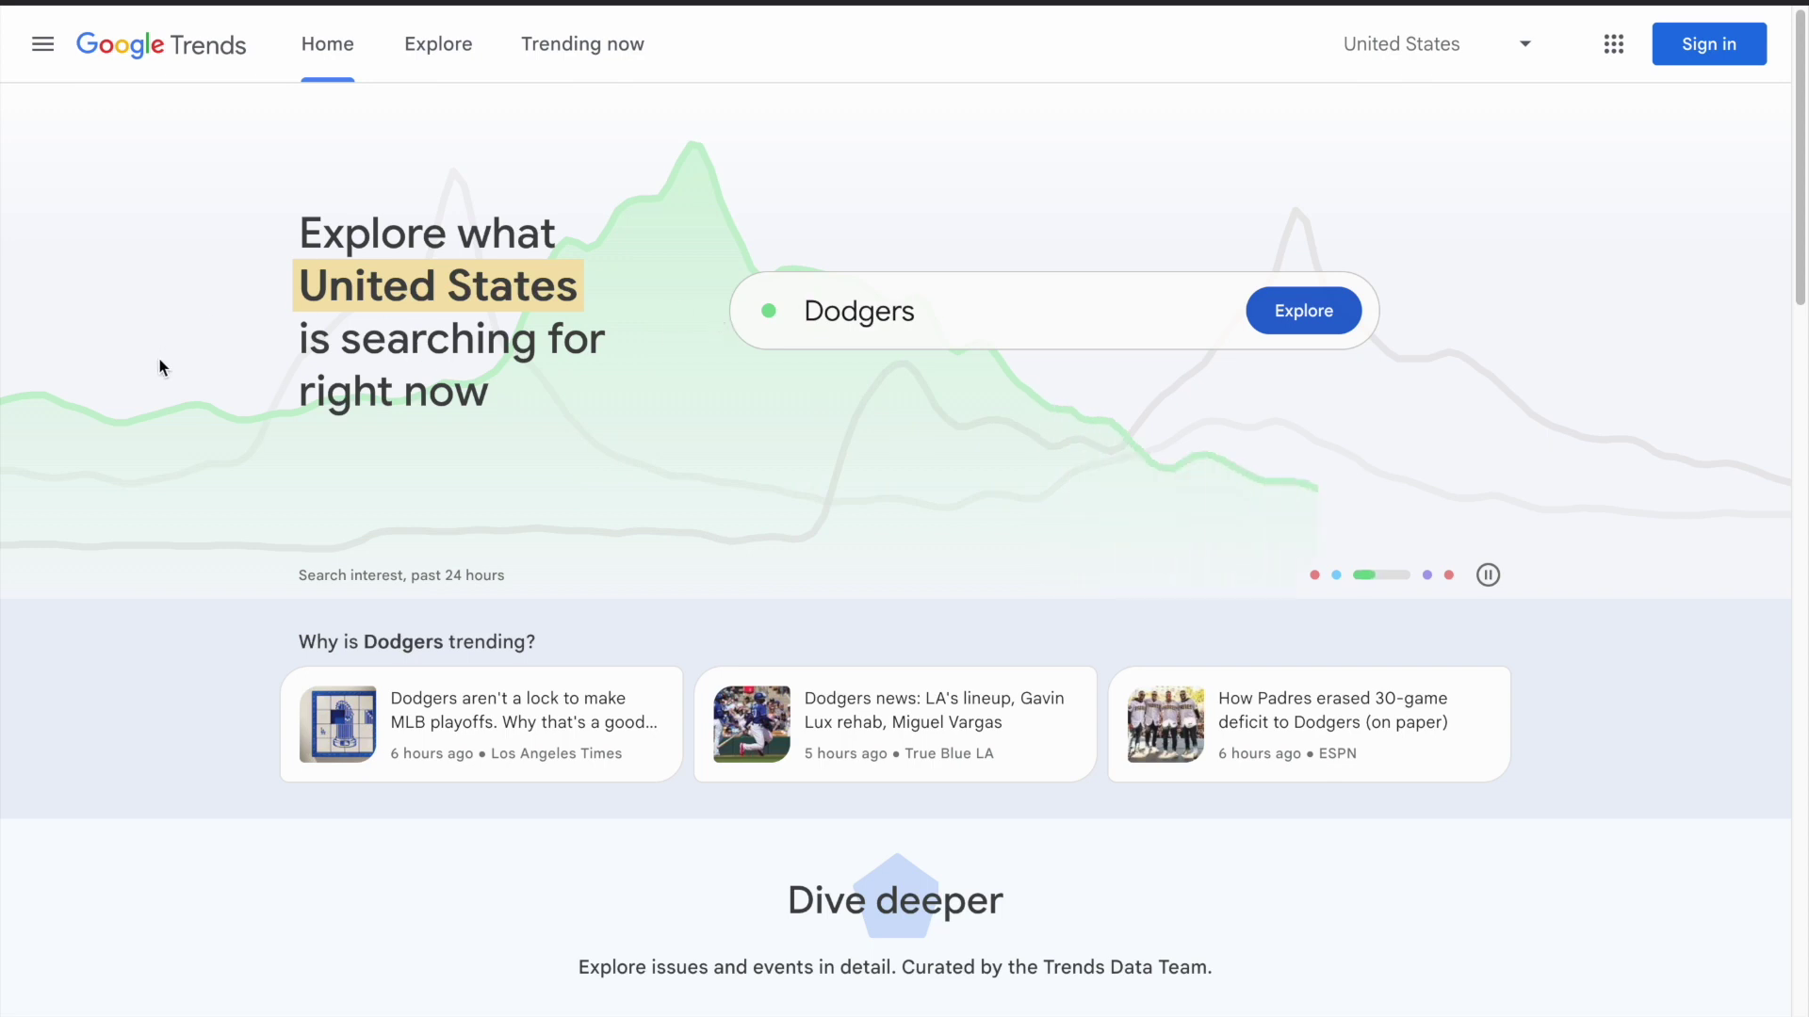
- Look through the home page sections down to the Get started with Trends resources and return to the keyword search
scroll(157, 368, "down", 10)
scroll(155, 363, "down", 7)
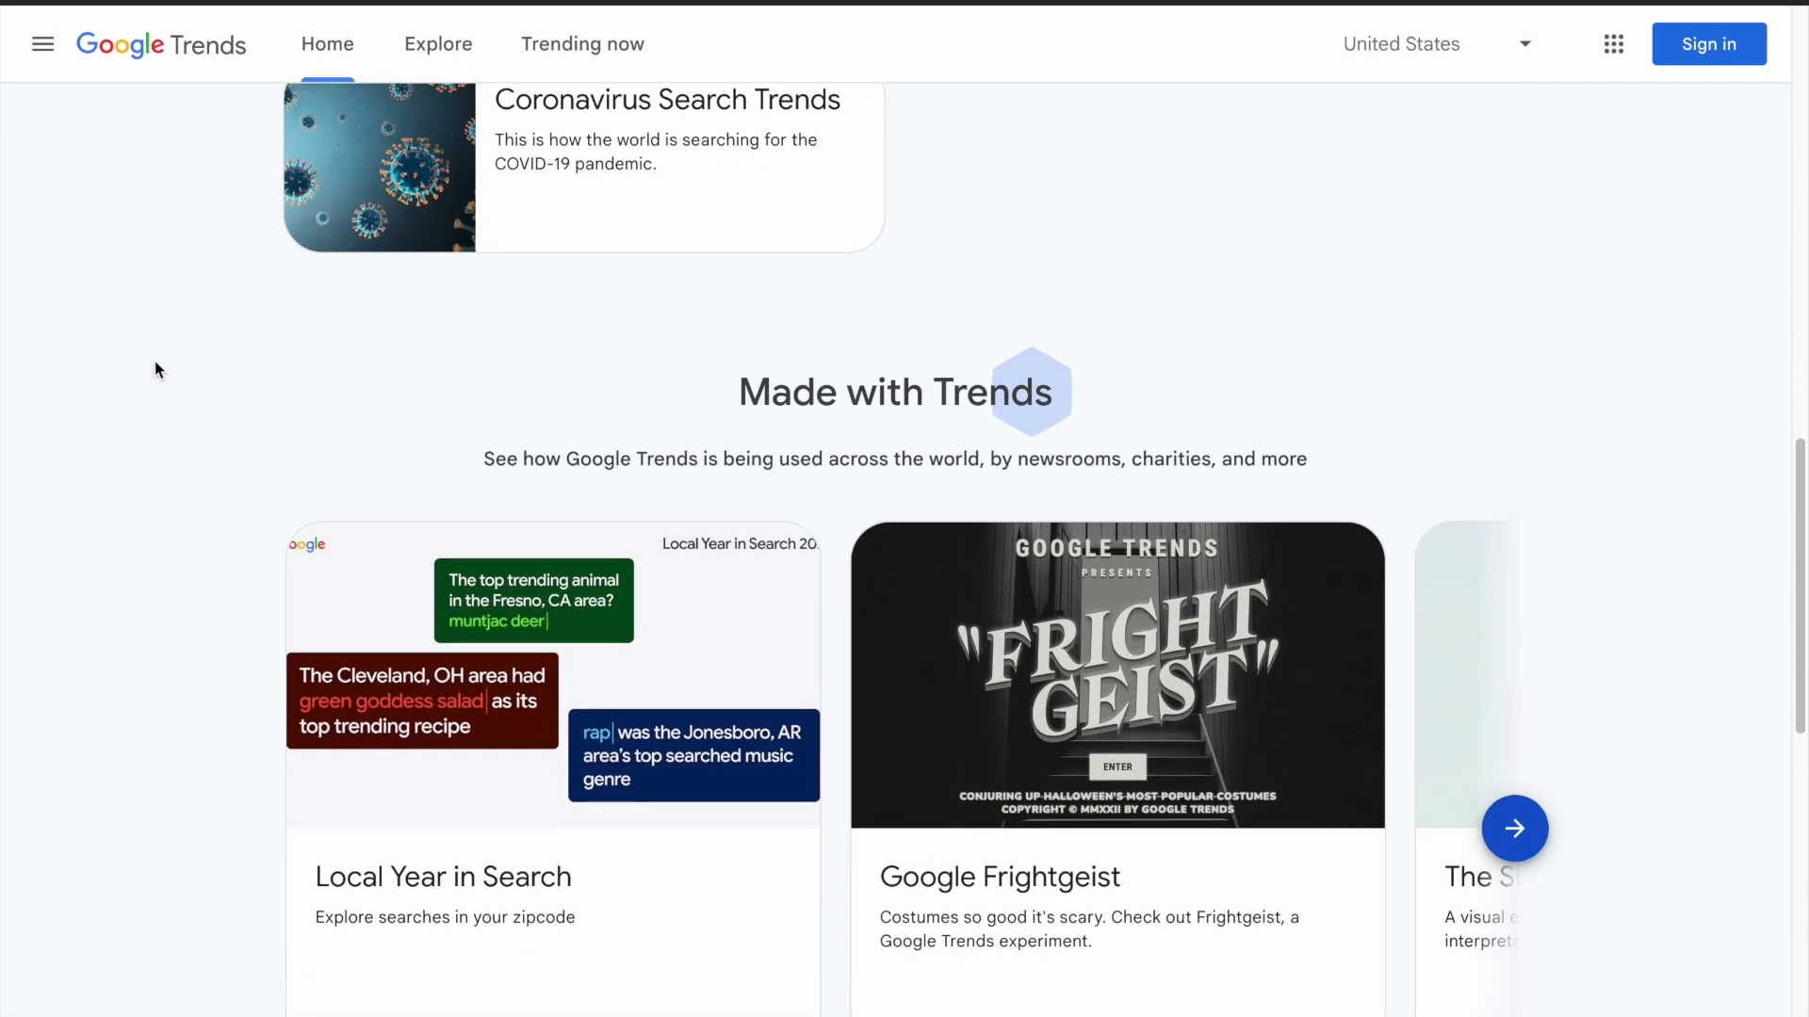
scroll(154, 360, "down", 5)
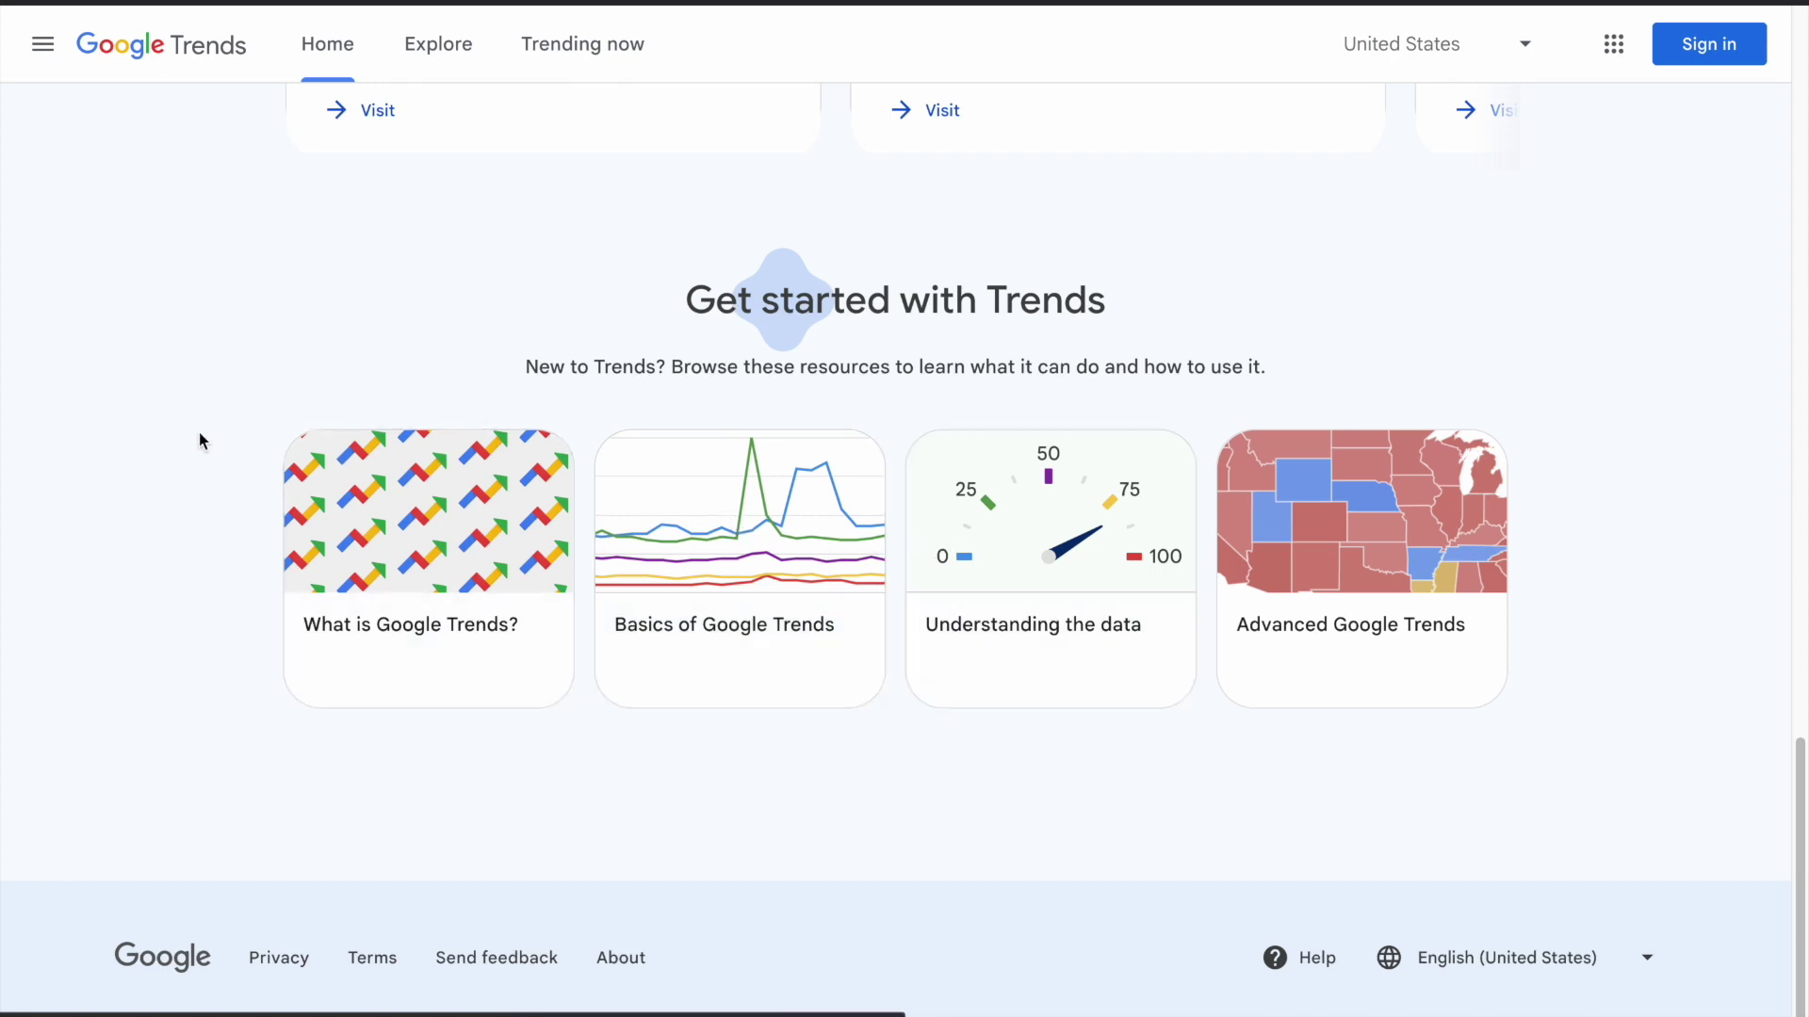
scroll(223, 377, "up", 6)
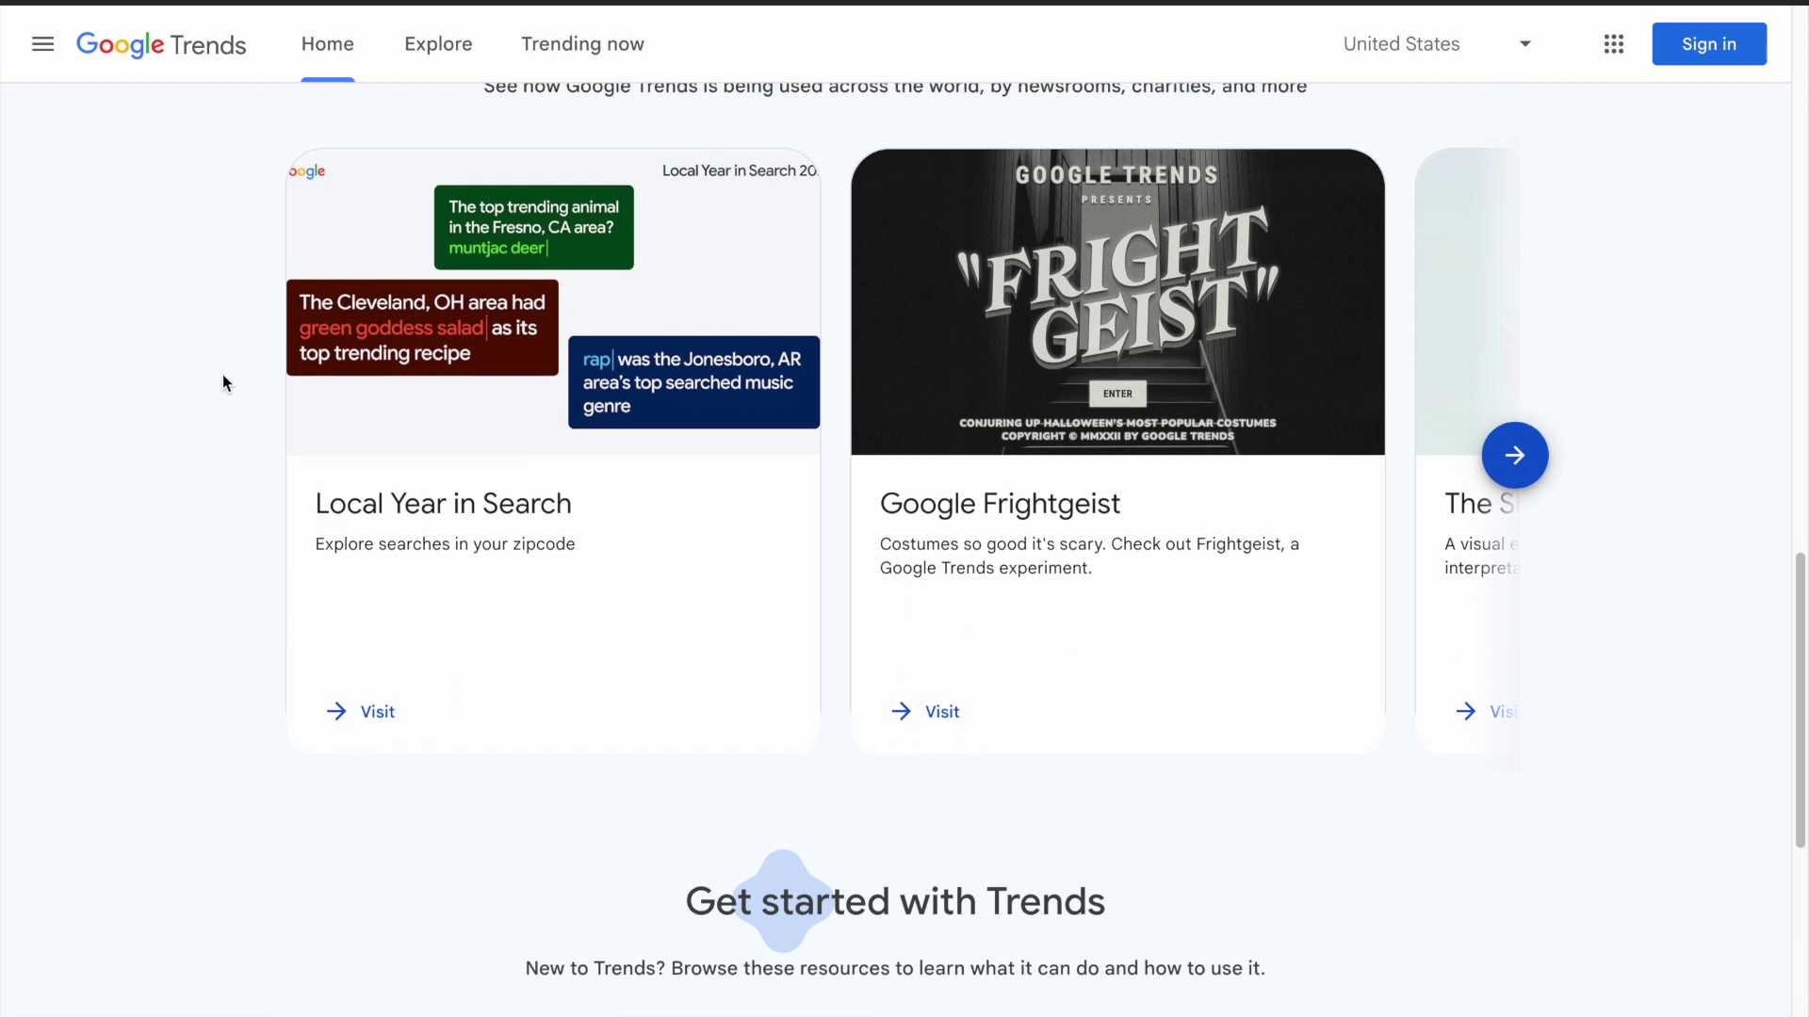
scroll(223, 375, "up", 15)
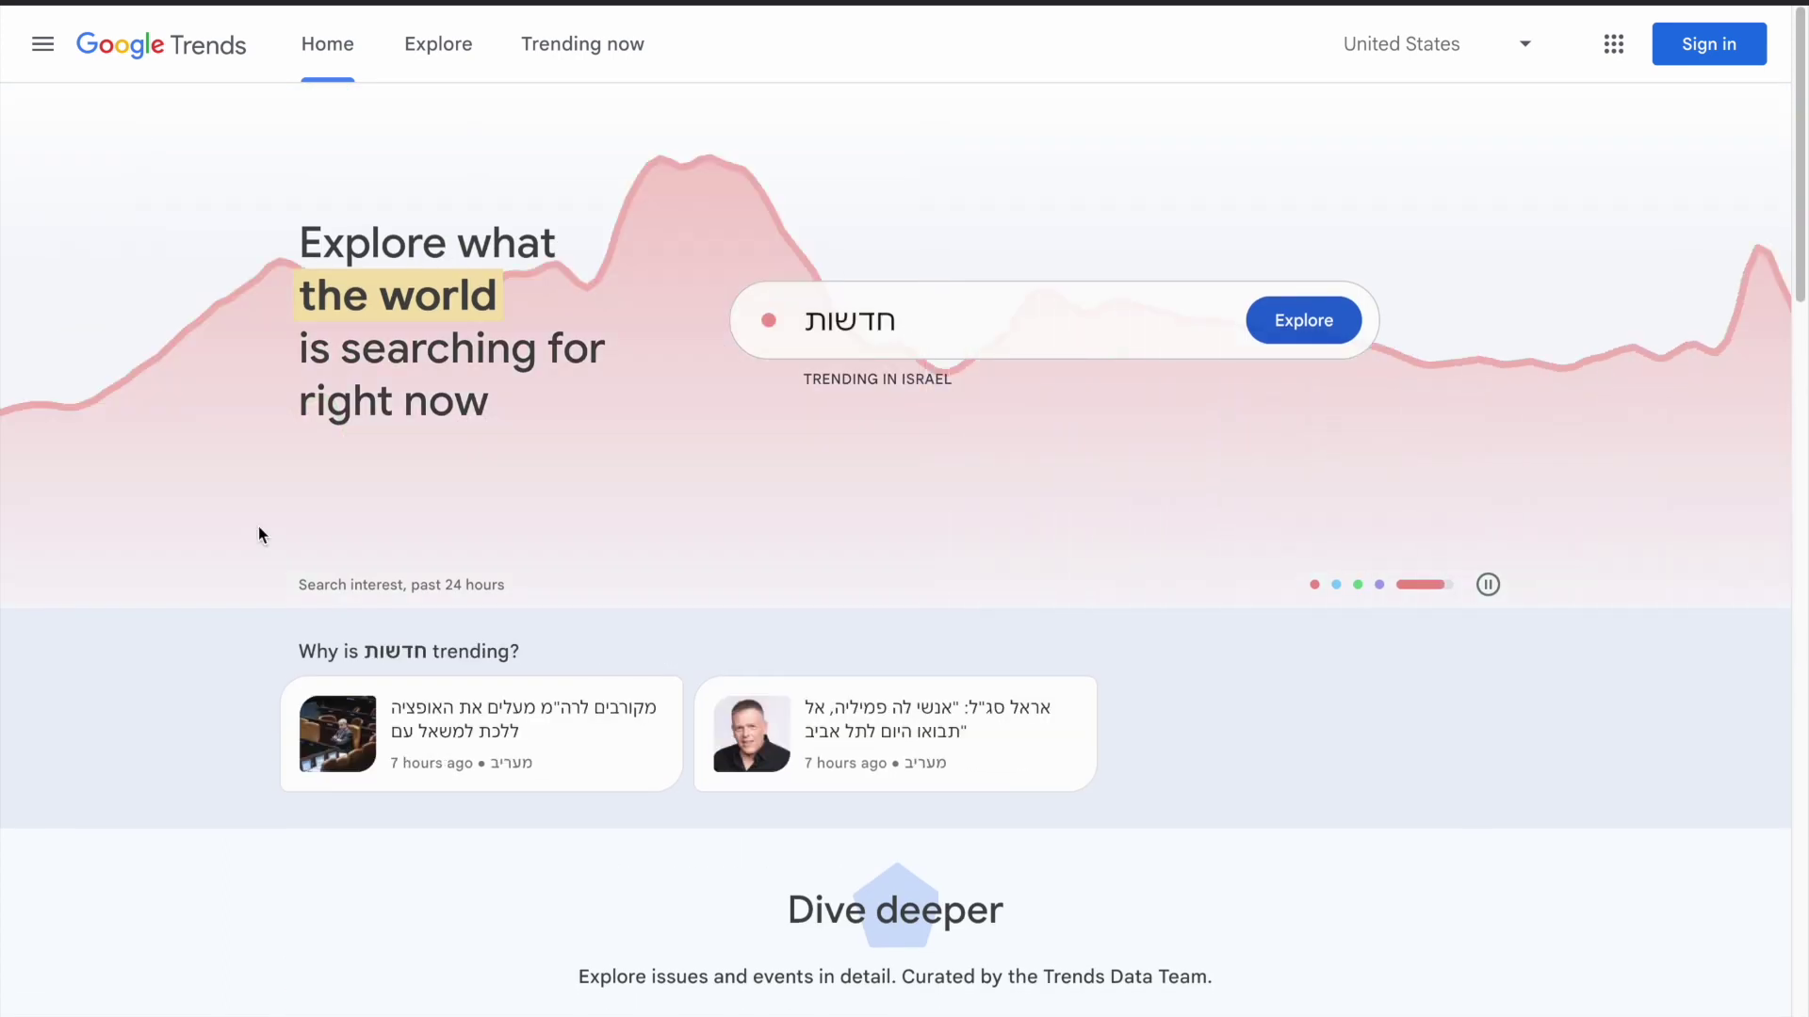
- Search for "celtics" and explore the trend for the Boston Celtics basketball team topic
left_click(913, 315)
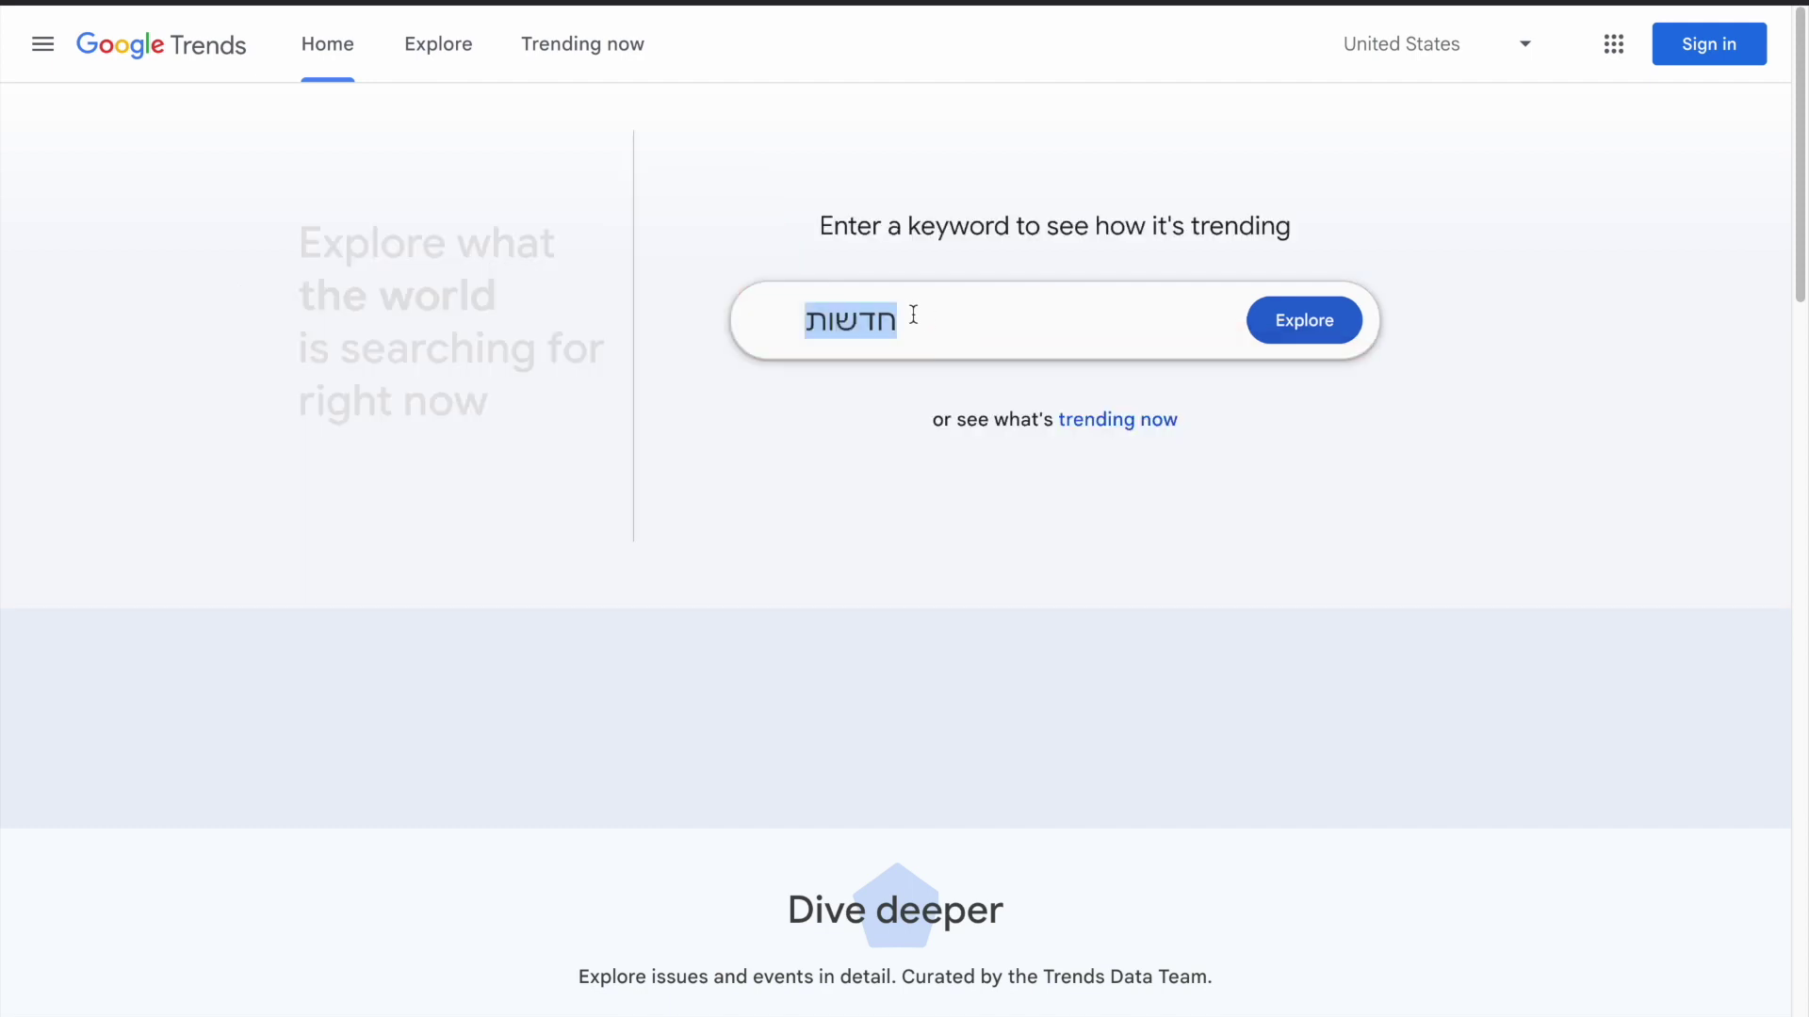
key("BackSpace")
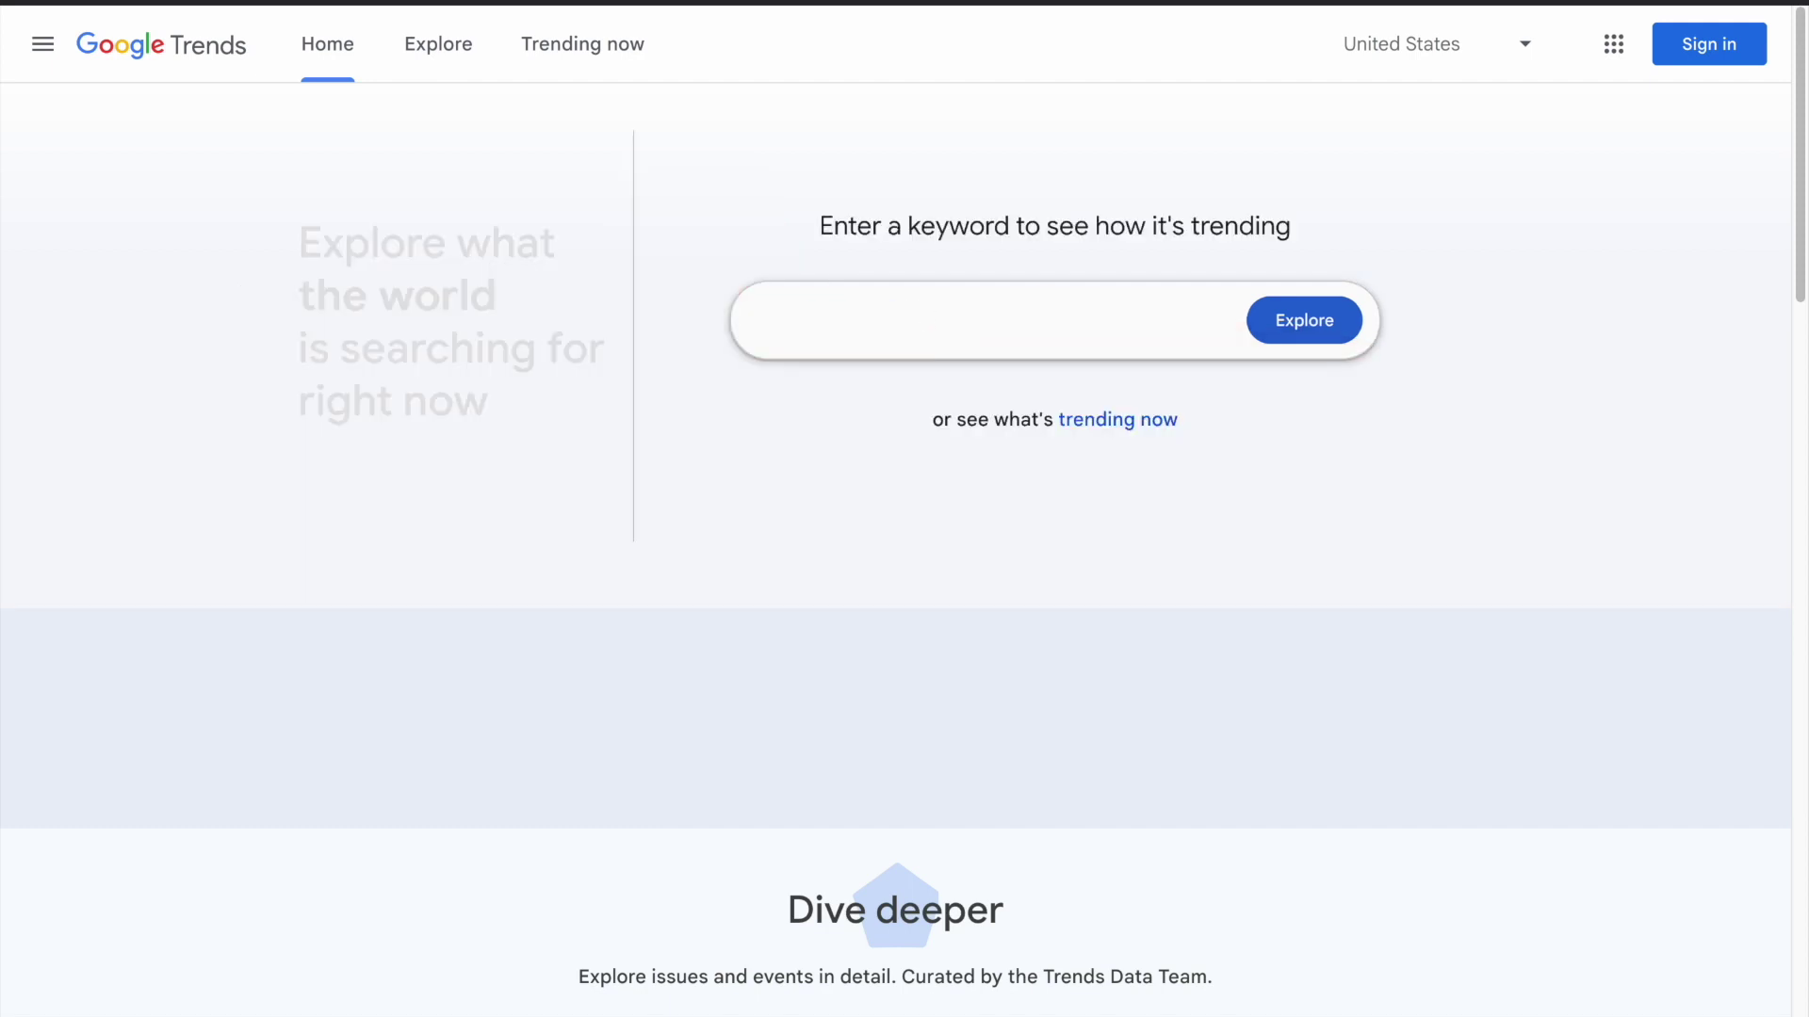
type("celtics")
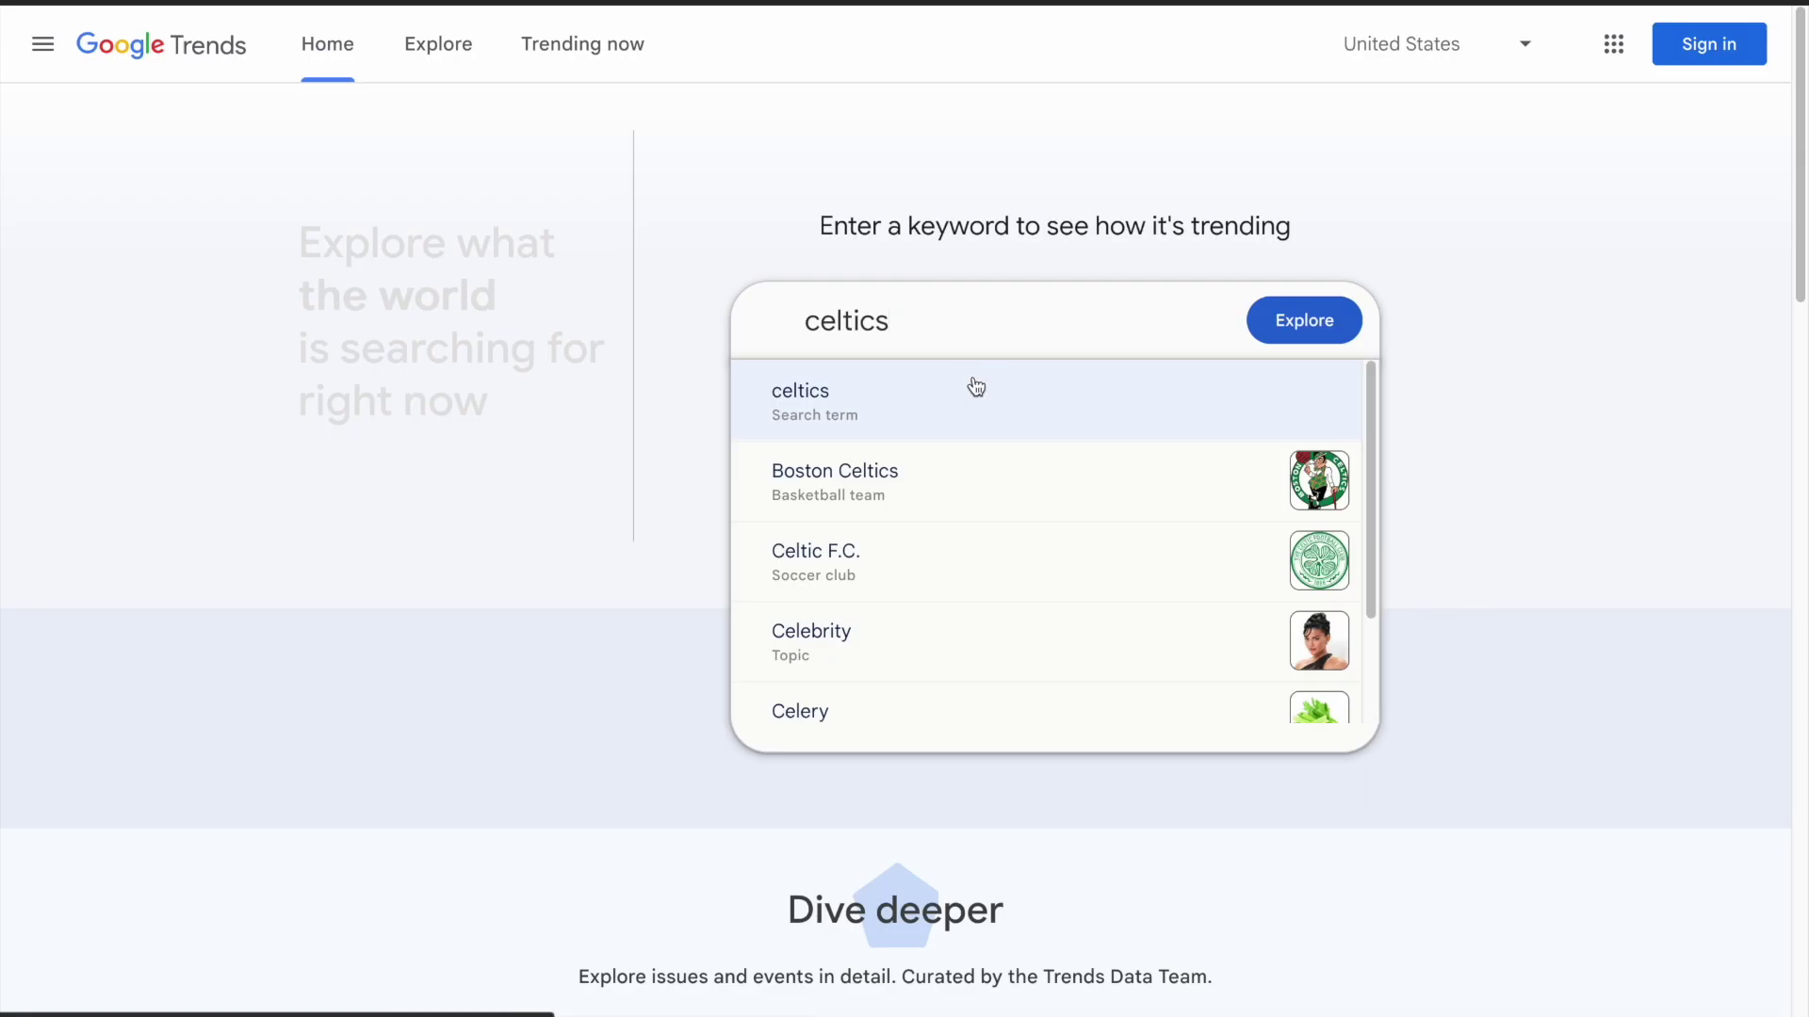
left_click(939, 492)
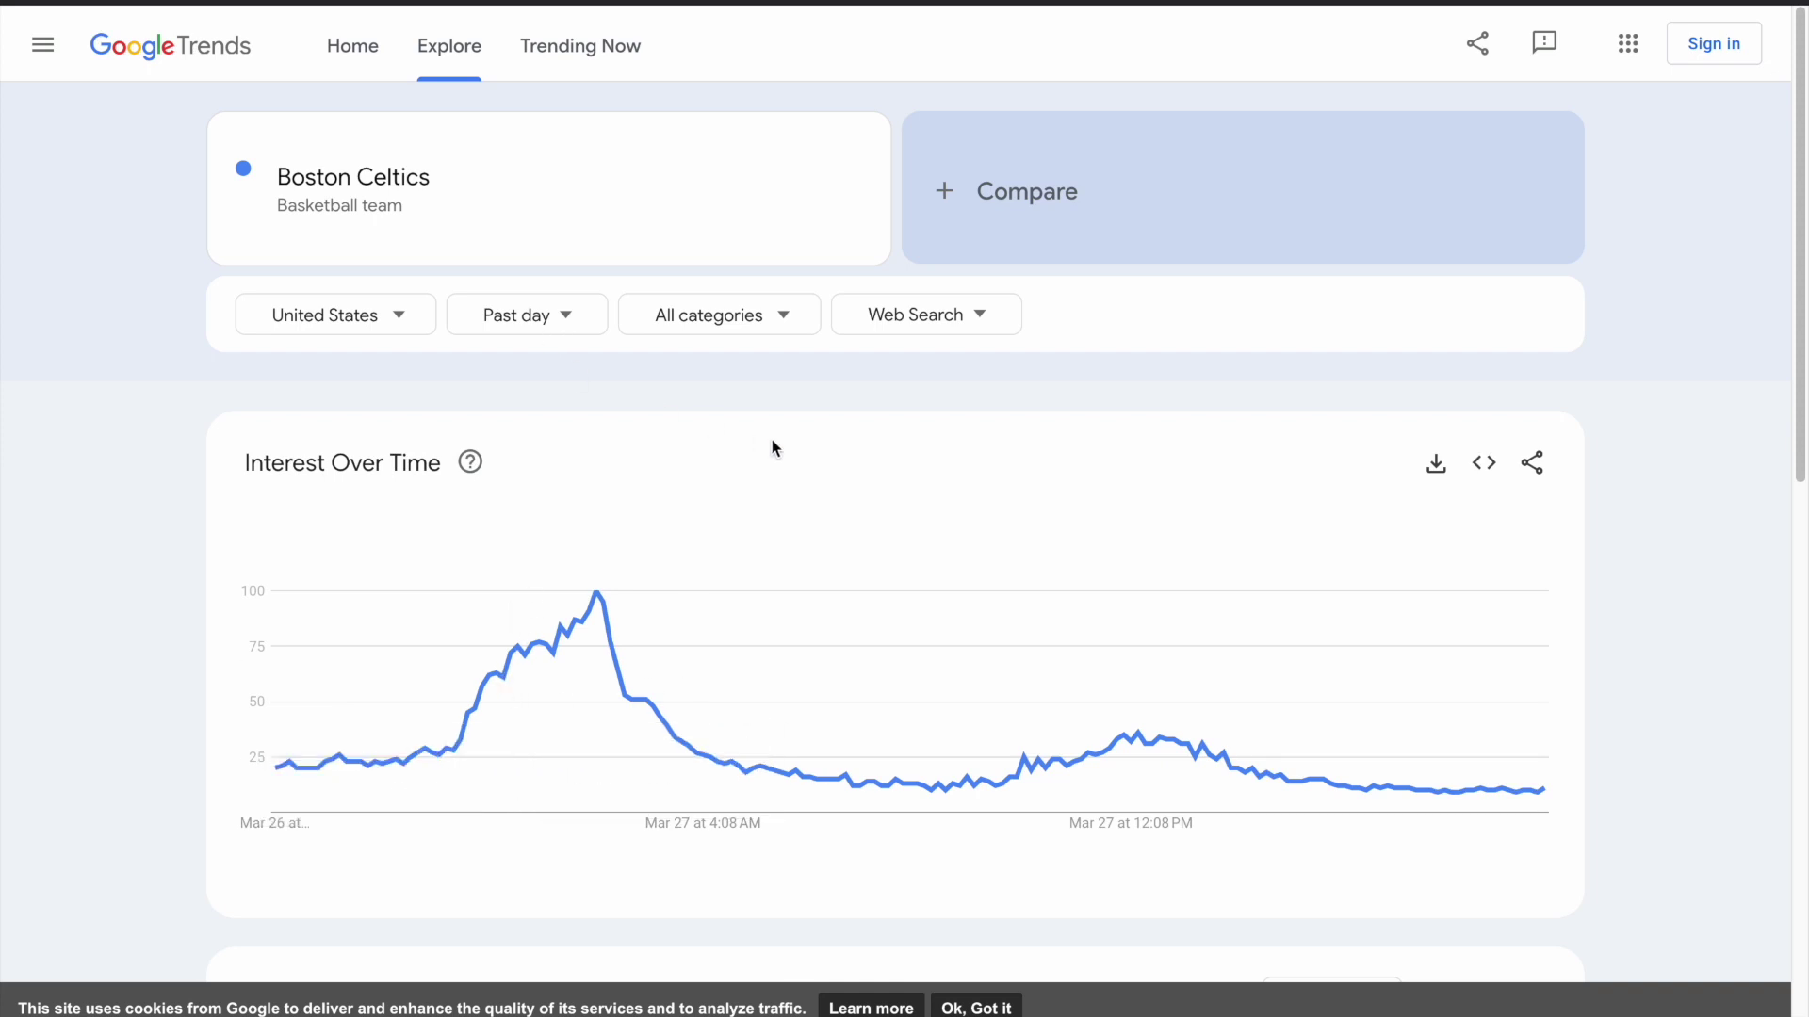
- Set the time range to the past 90 days and read the explanation of the Interest Over Time chart
left_click(546, 314)
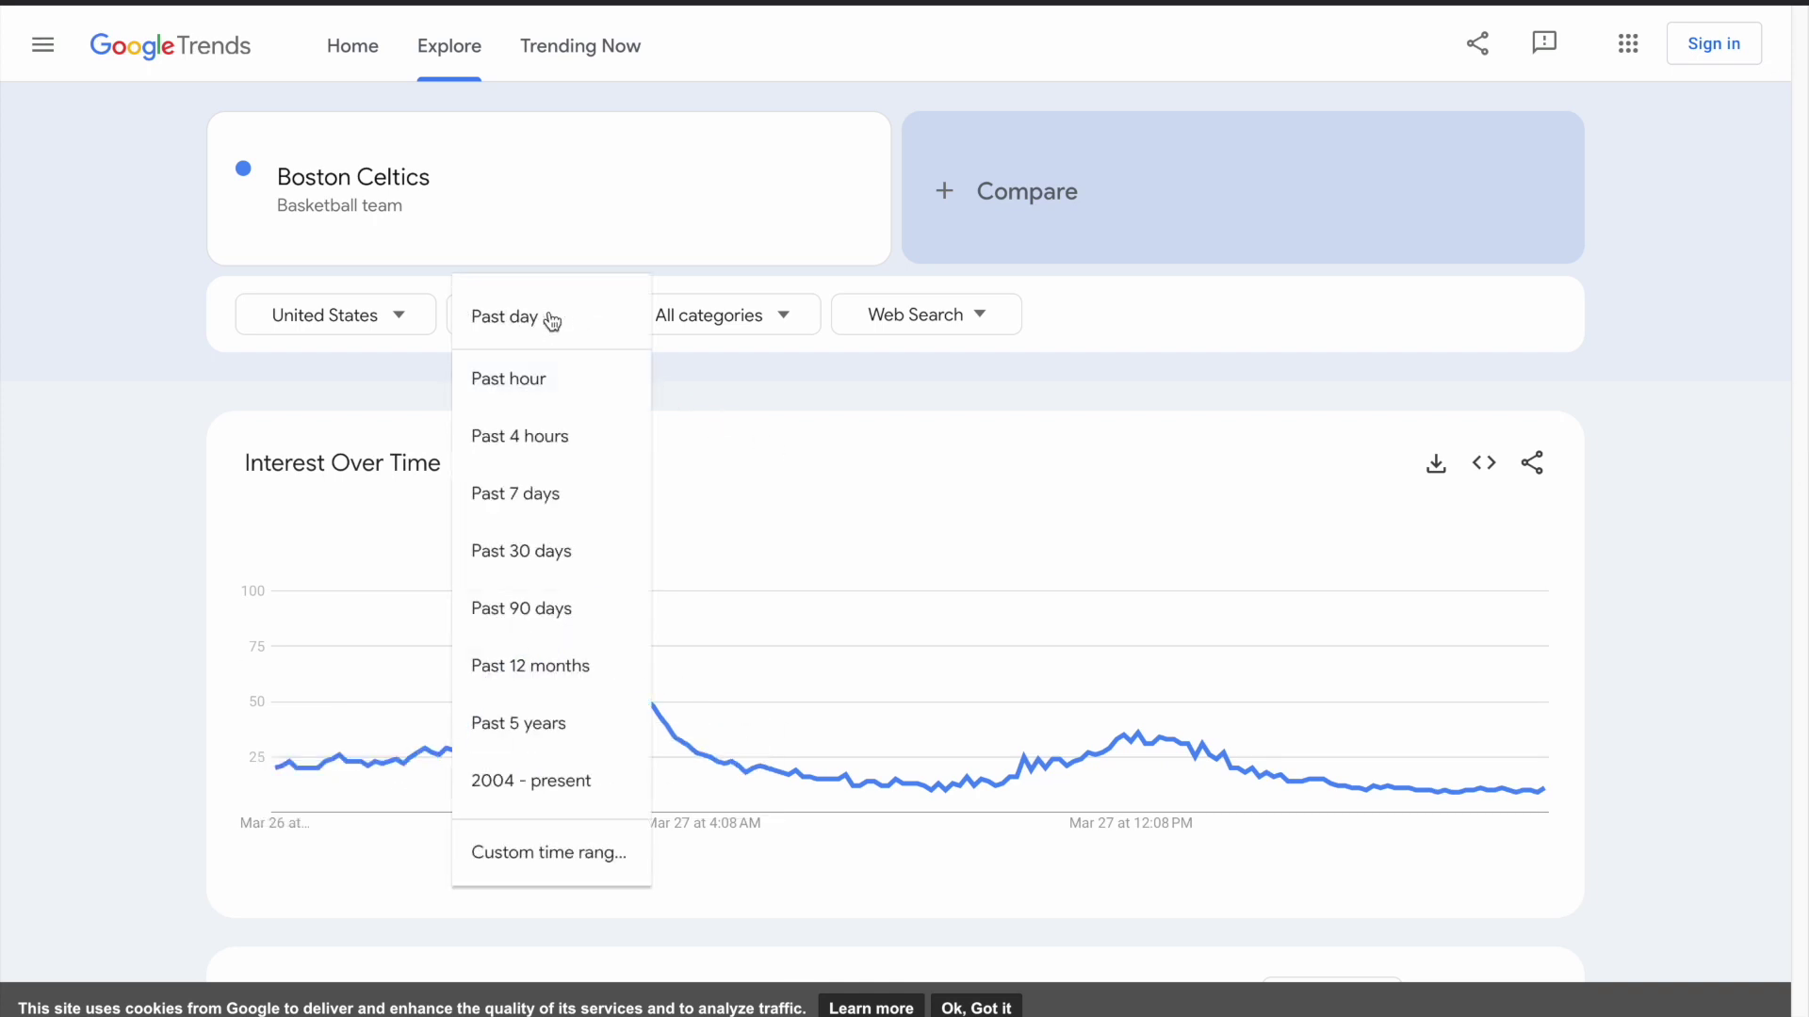
left_click(556, 624)
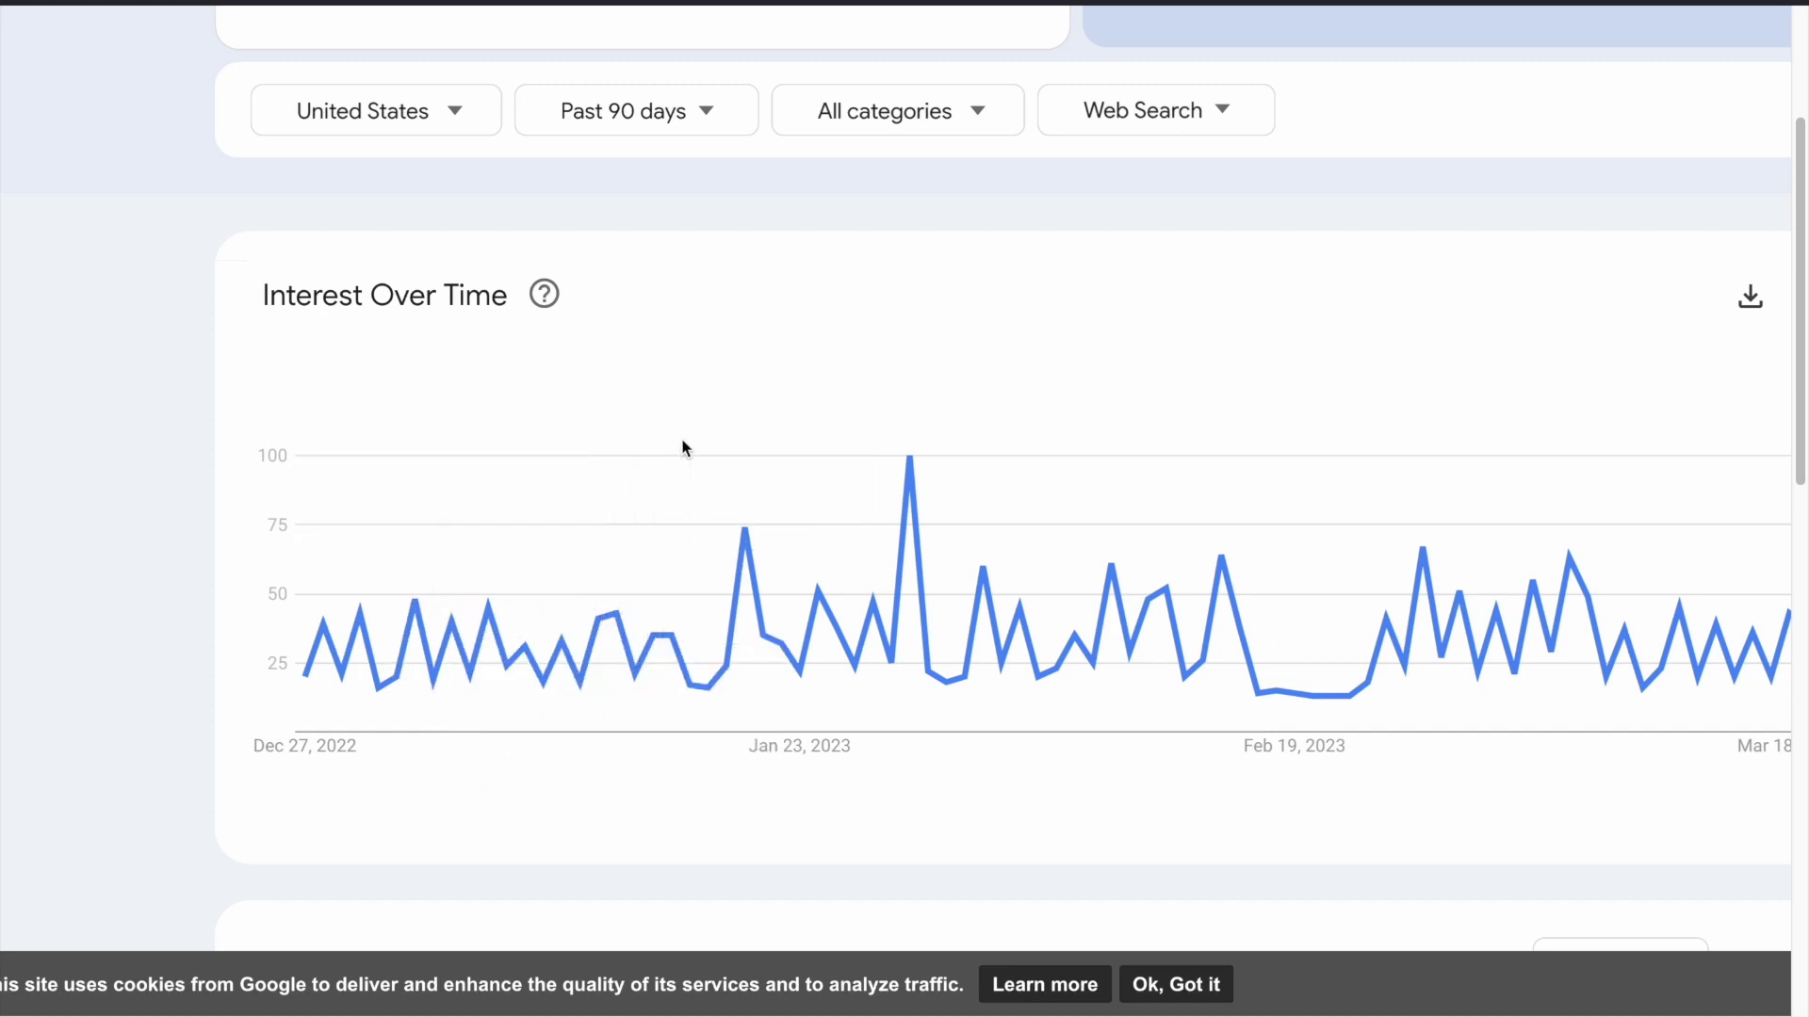
left_click(547, 294)
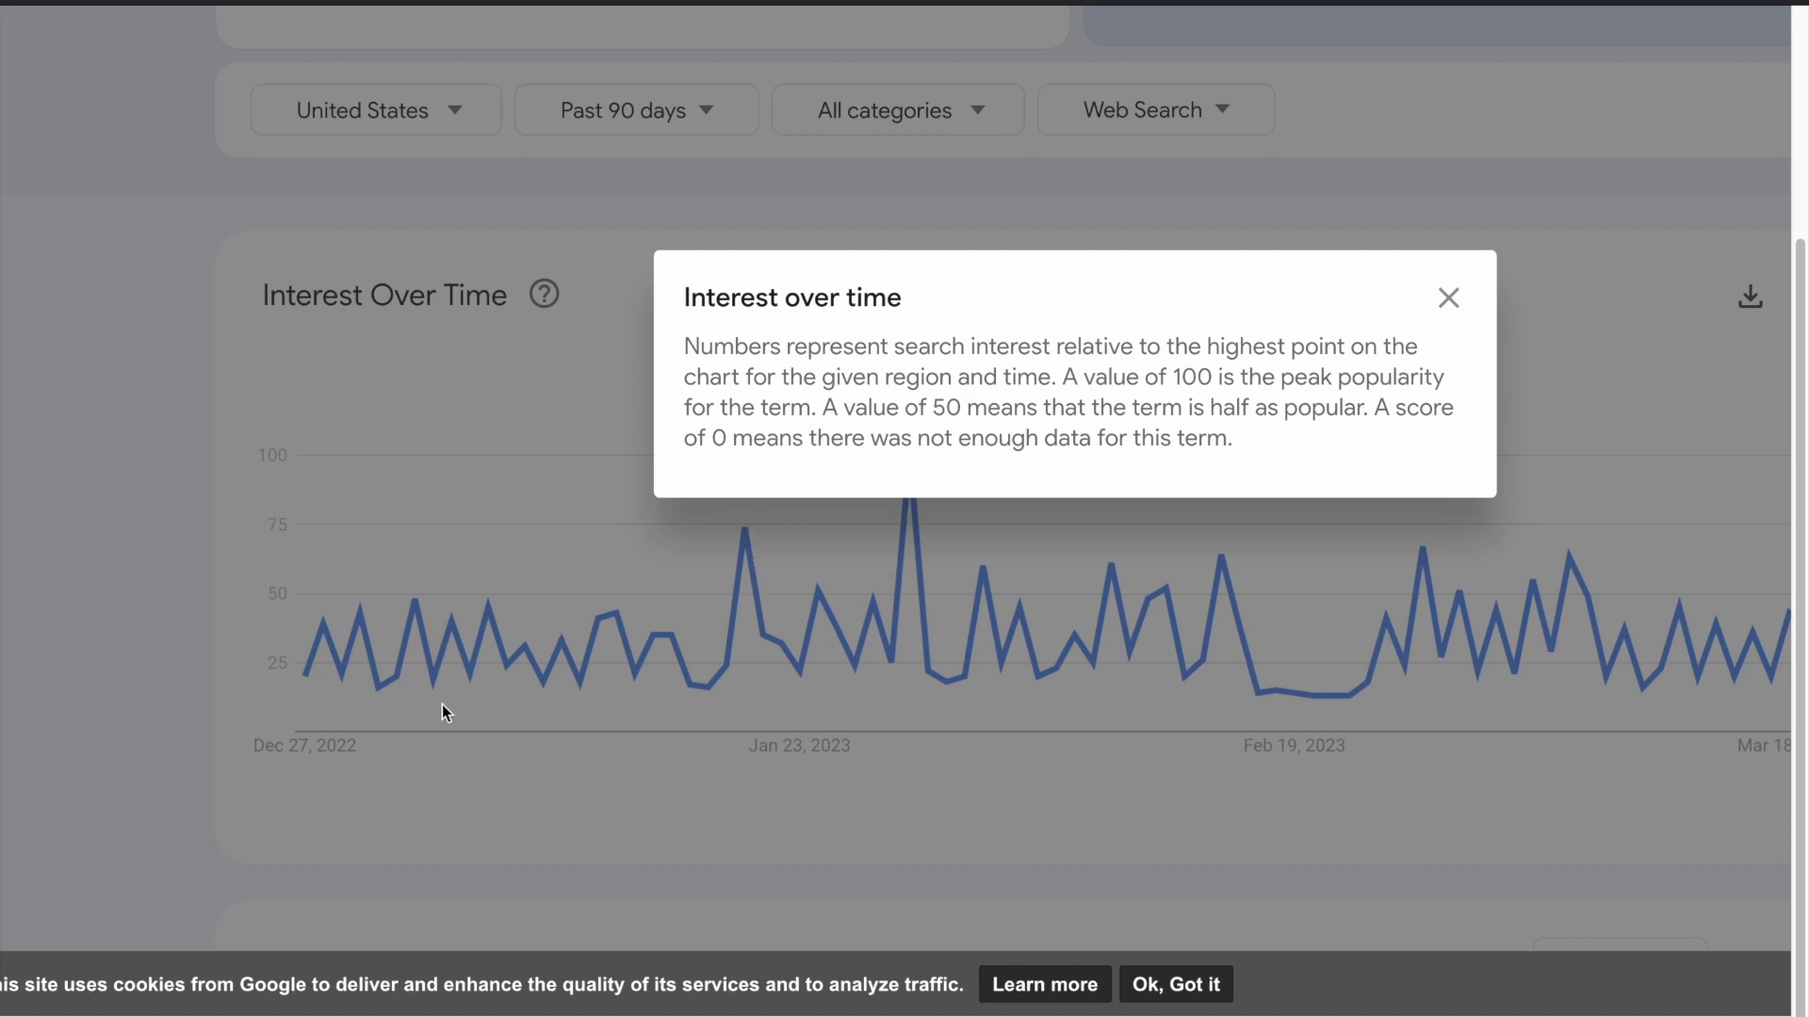
left_click(198, 427)
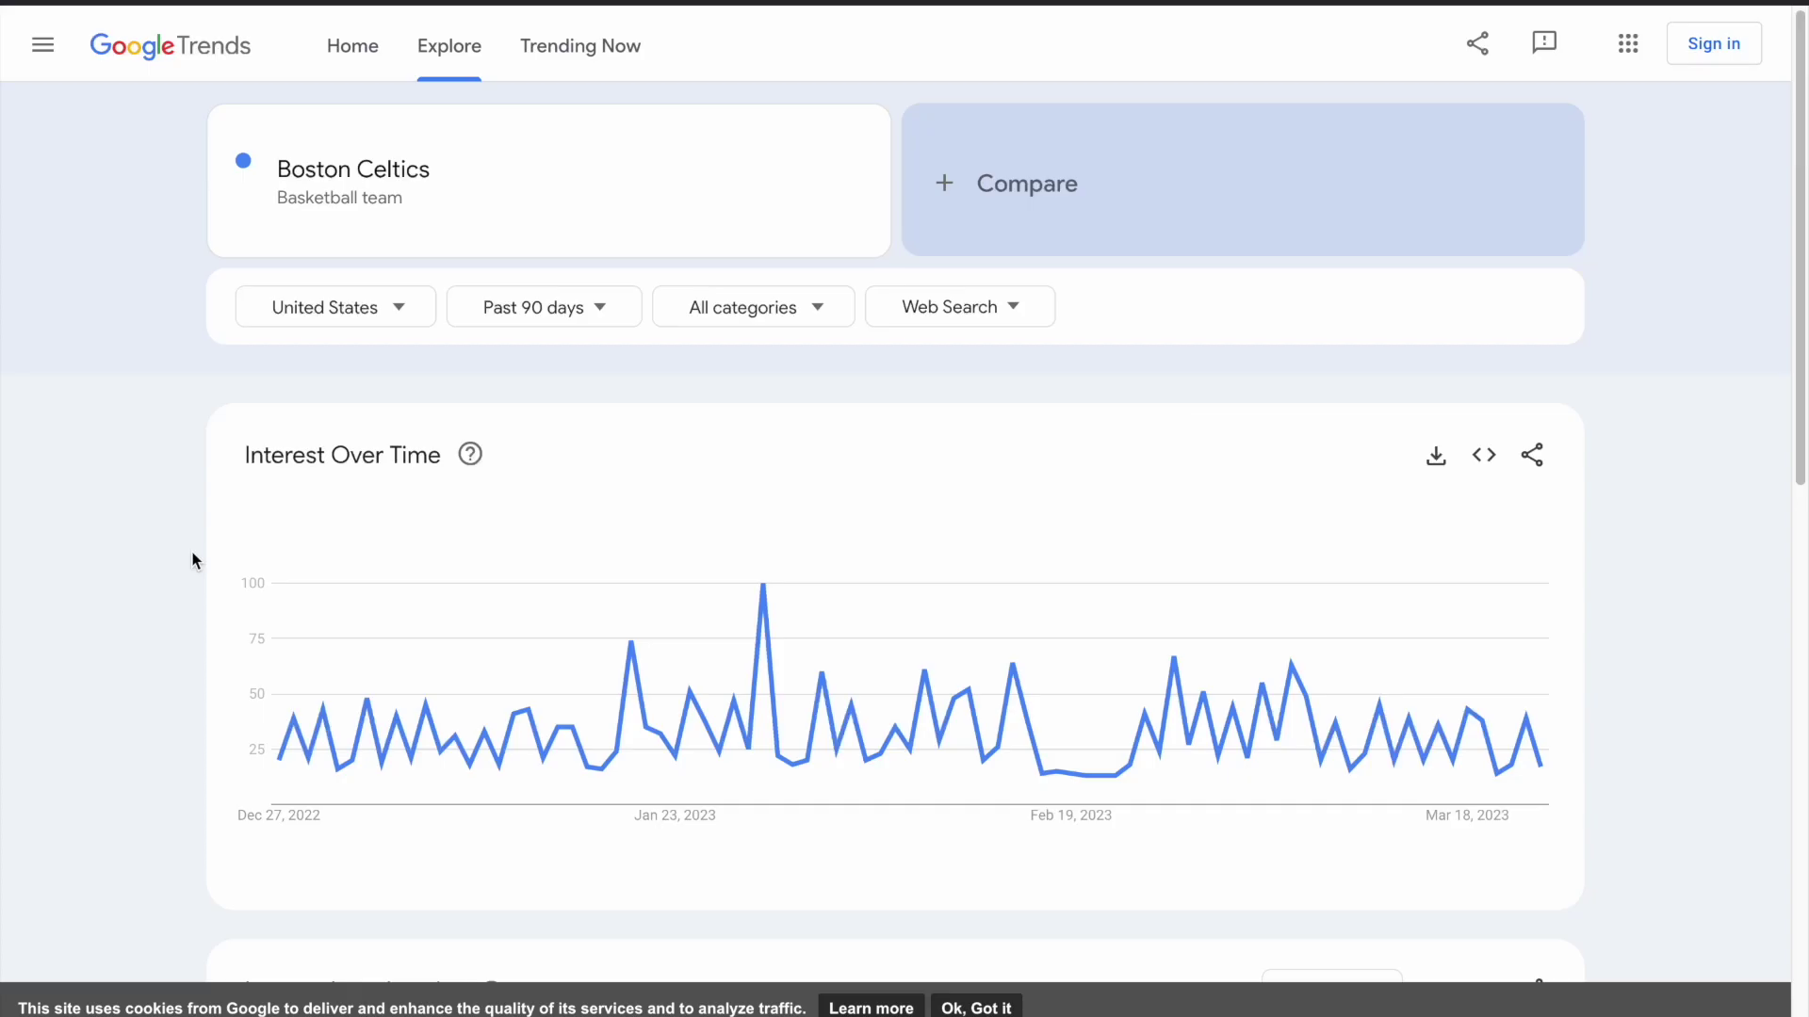
- Set the trend's region to Worldwide
left_click(341, 311)
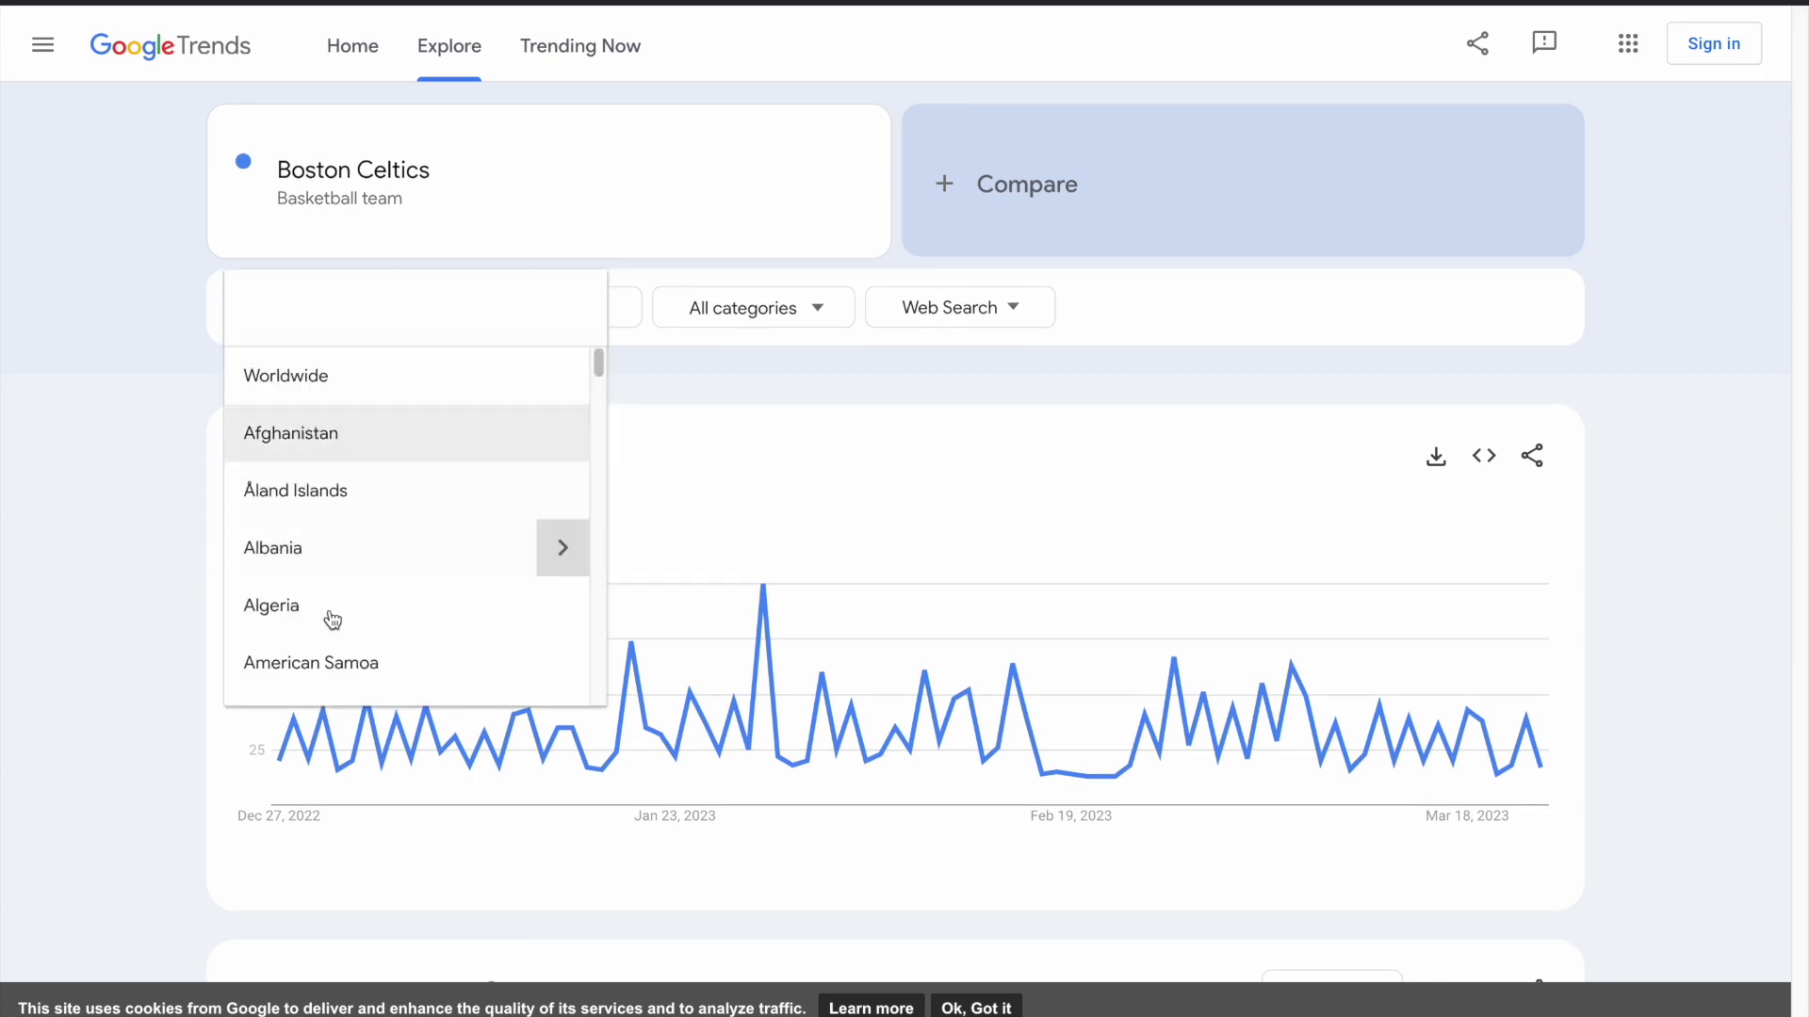
scroll(321, 591, "down", 4)
scroll(322, 591, "up", 4)
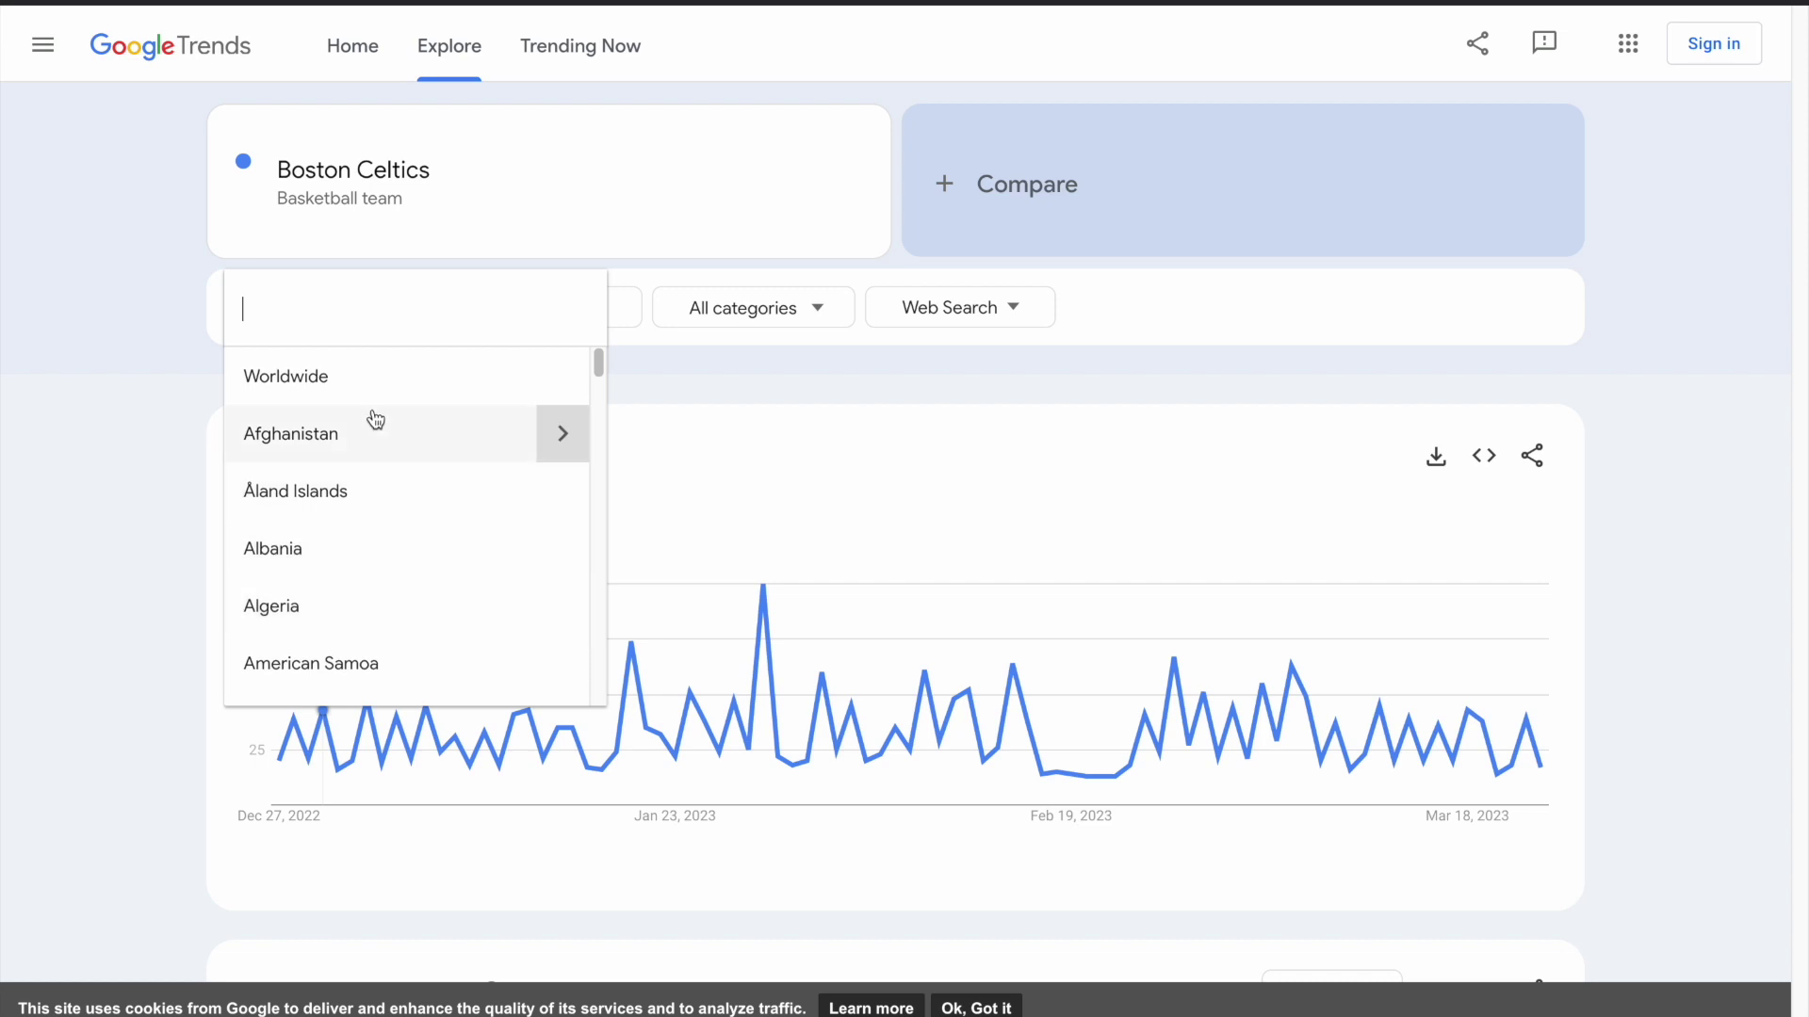
left_click(326, 383)
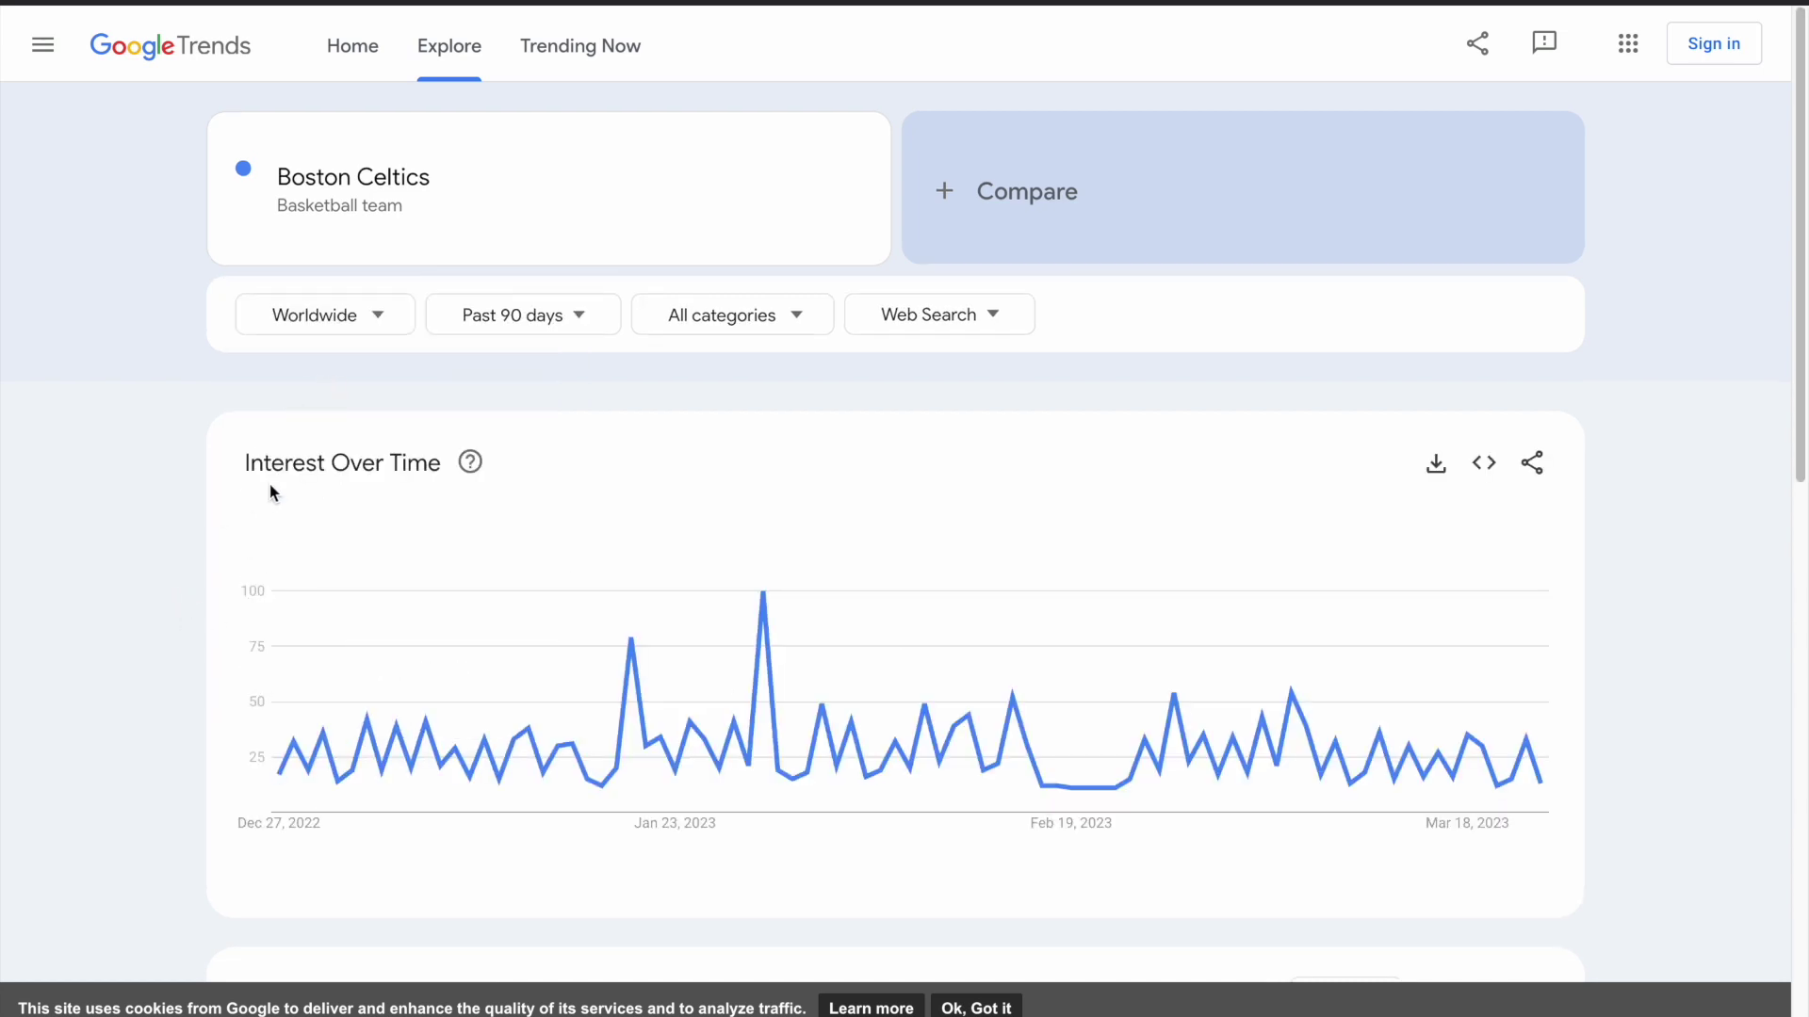
- View the available categories without changing them and set the search type to YouTube Search
left_click(727, 326)
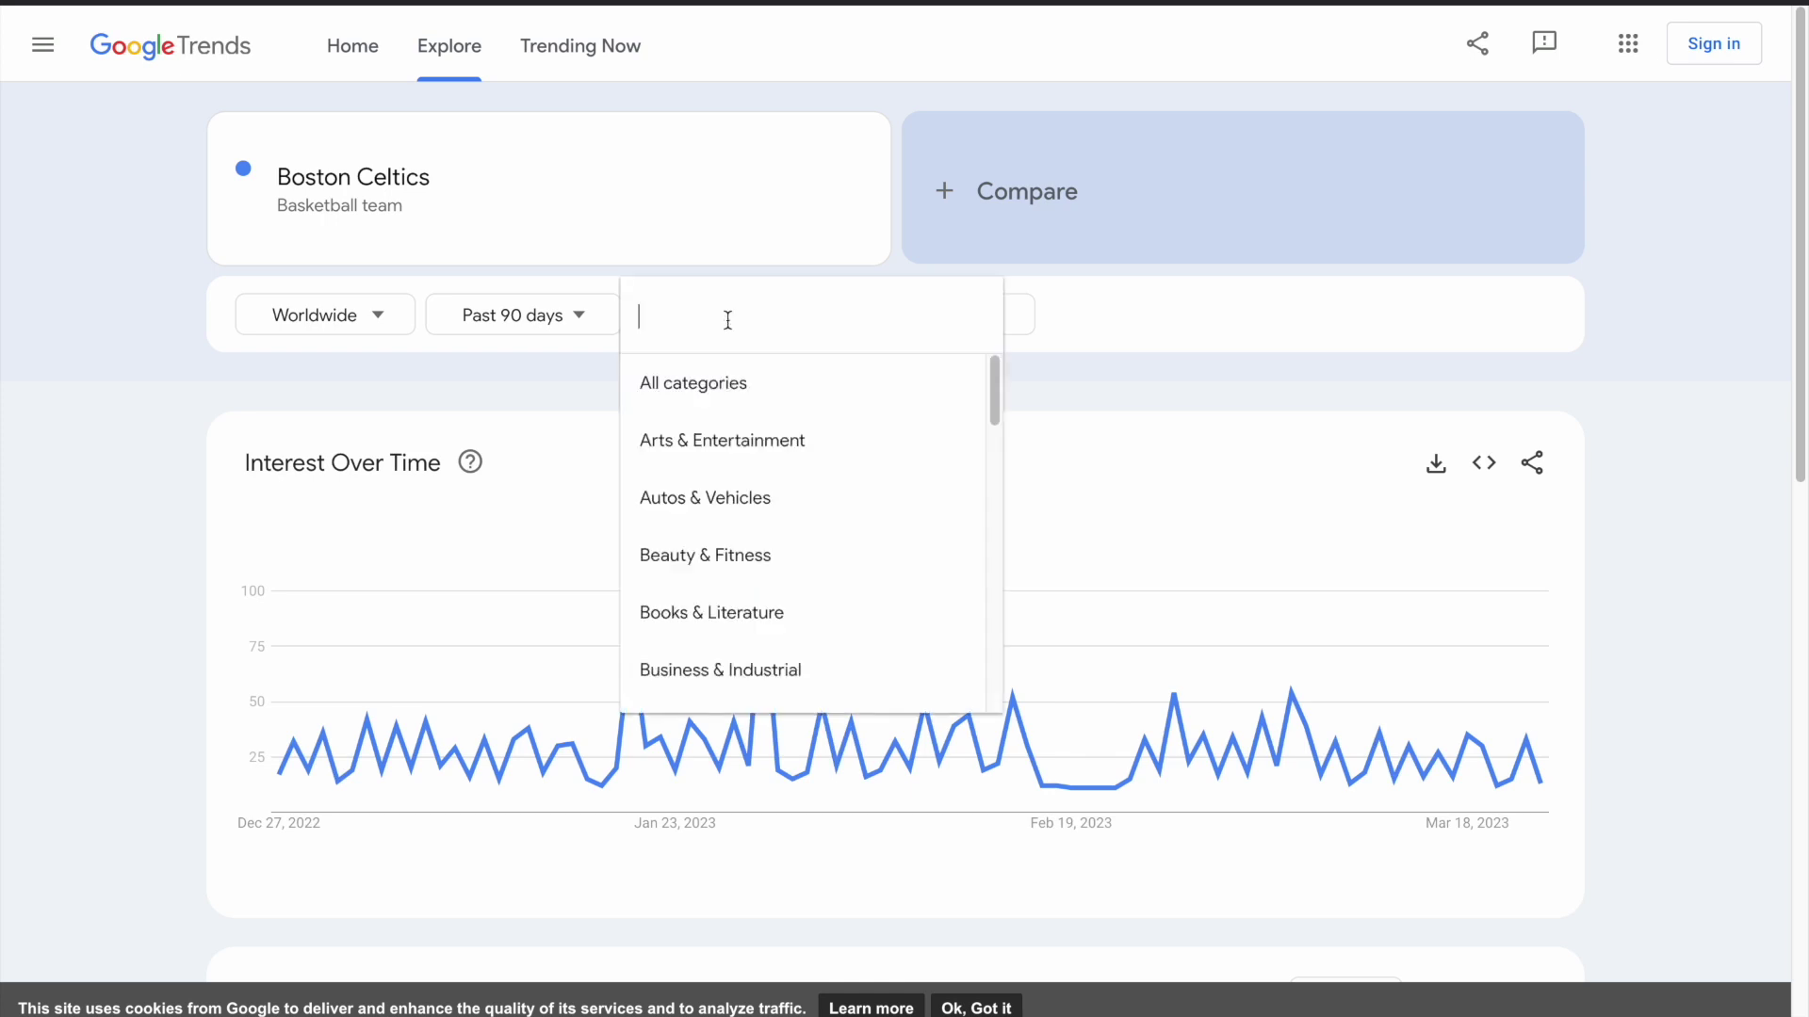
left_click(1130, 356)
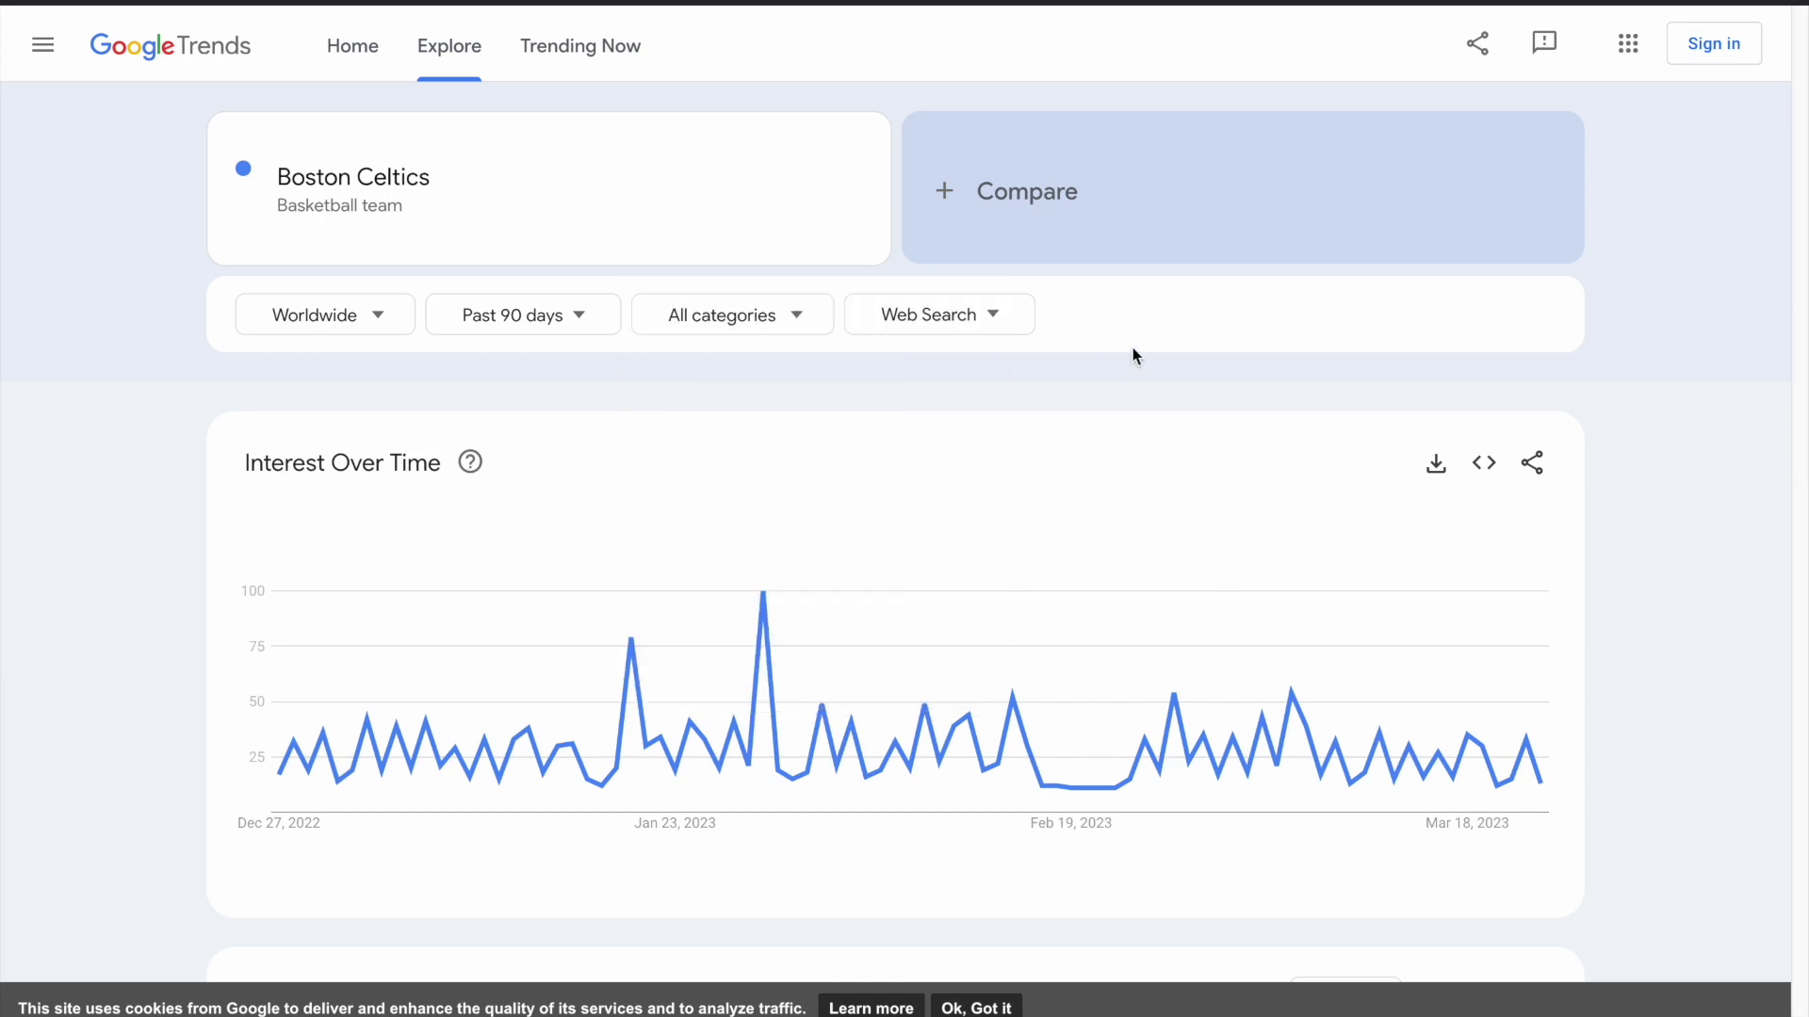
left_click(973, 332)
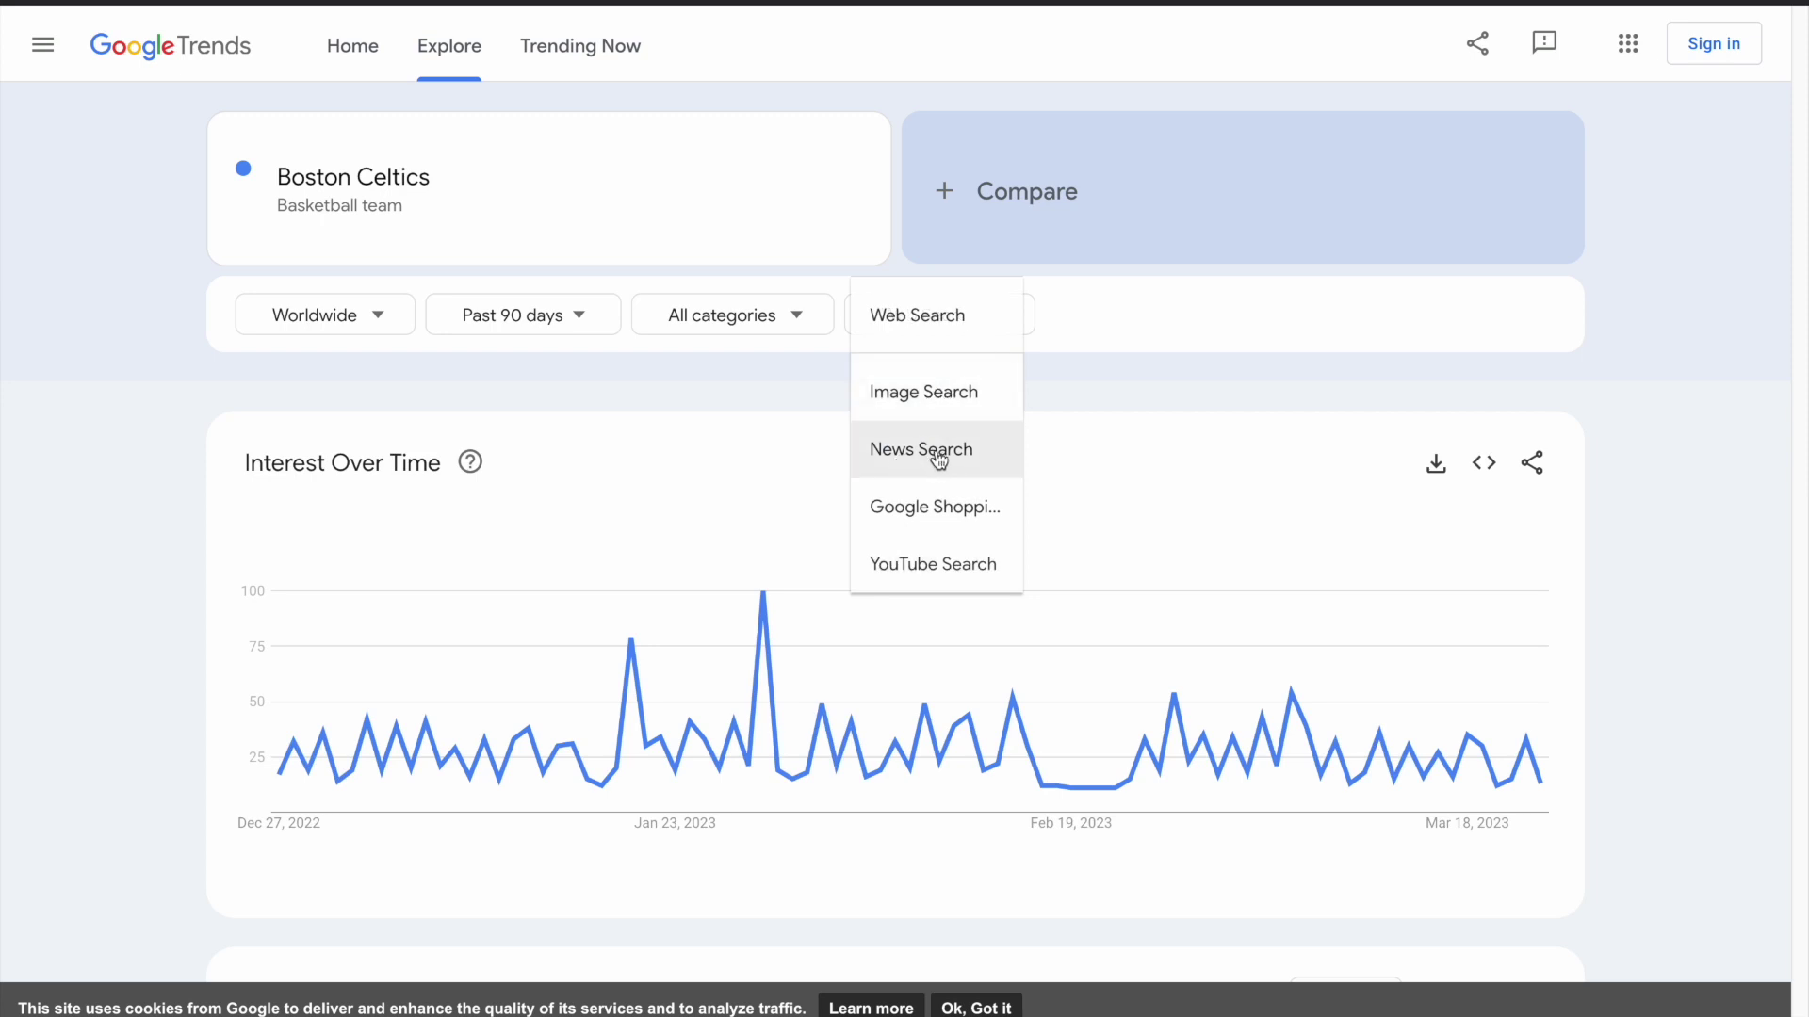
left_click(926, 570)
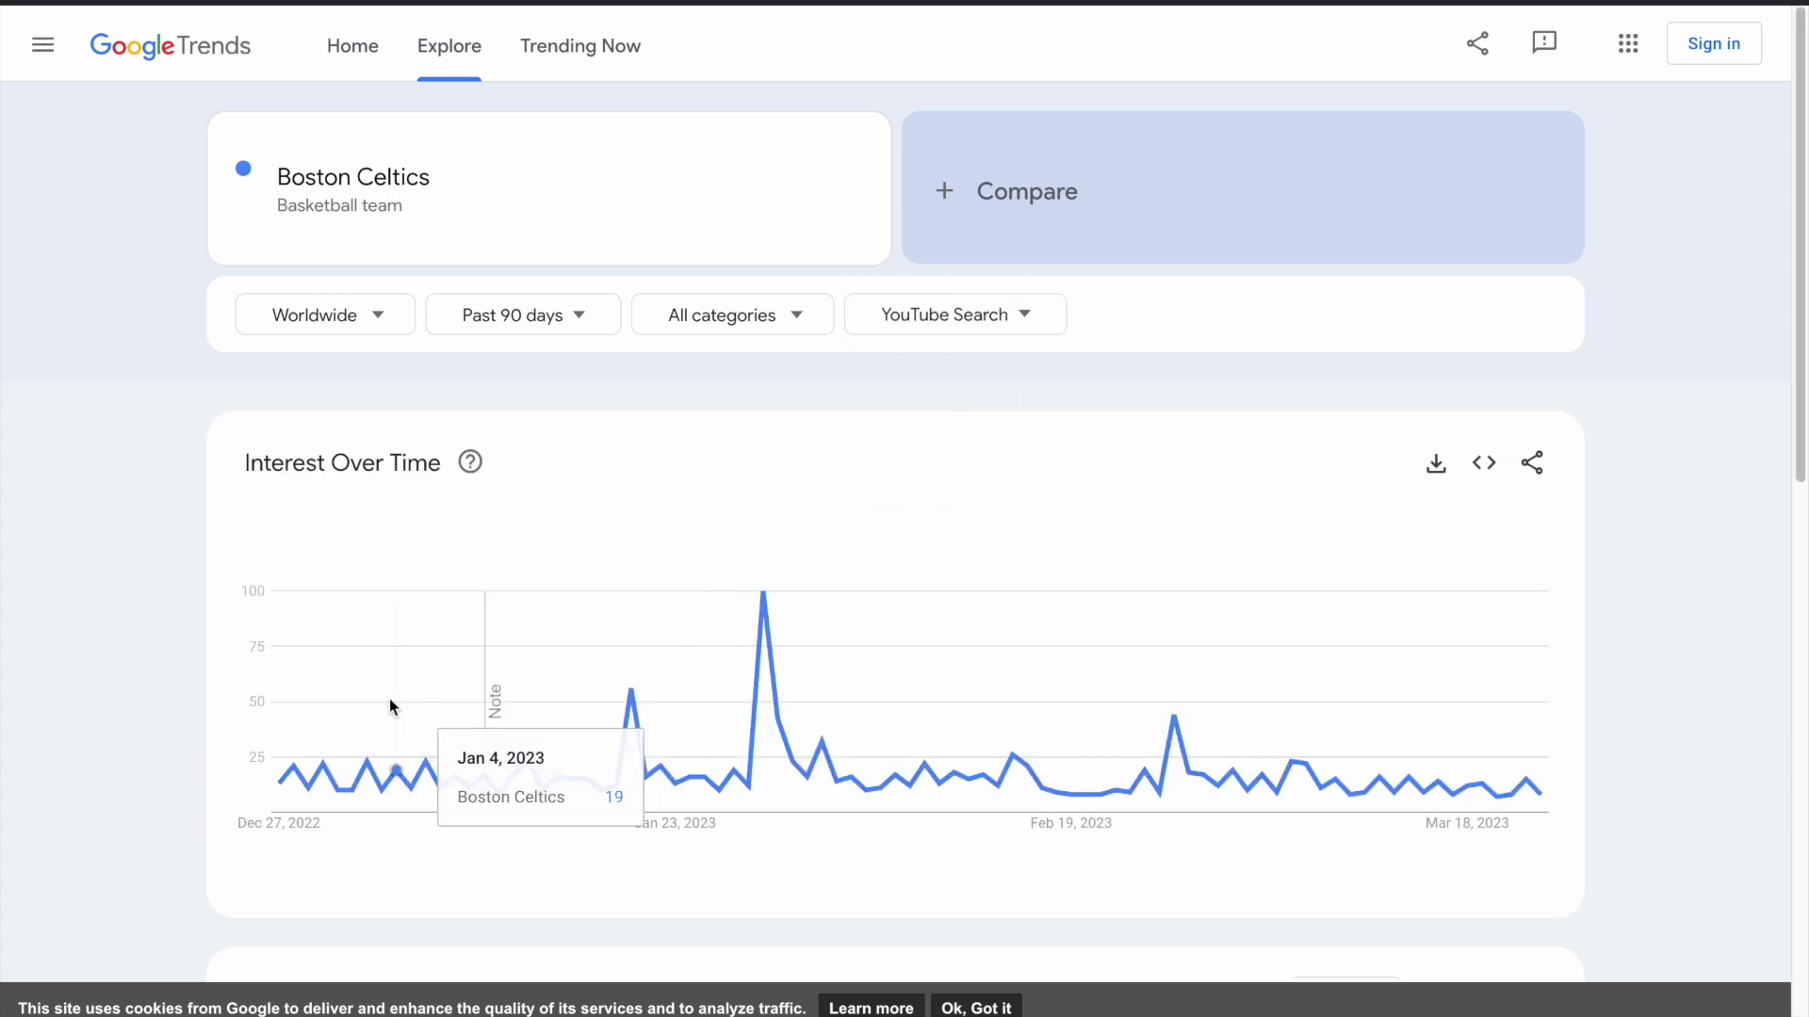
key("ctrl+0")
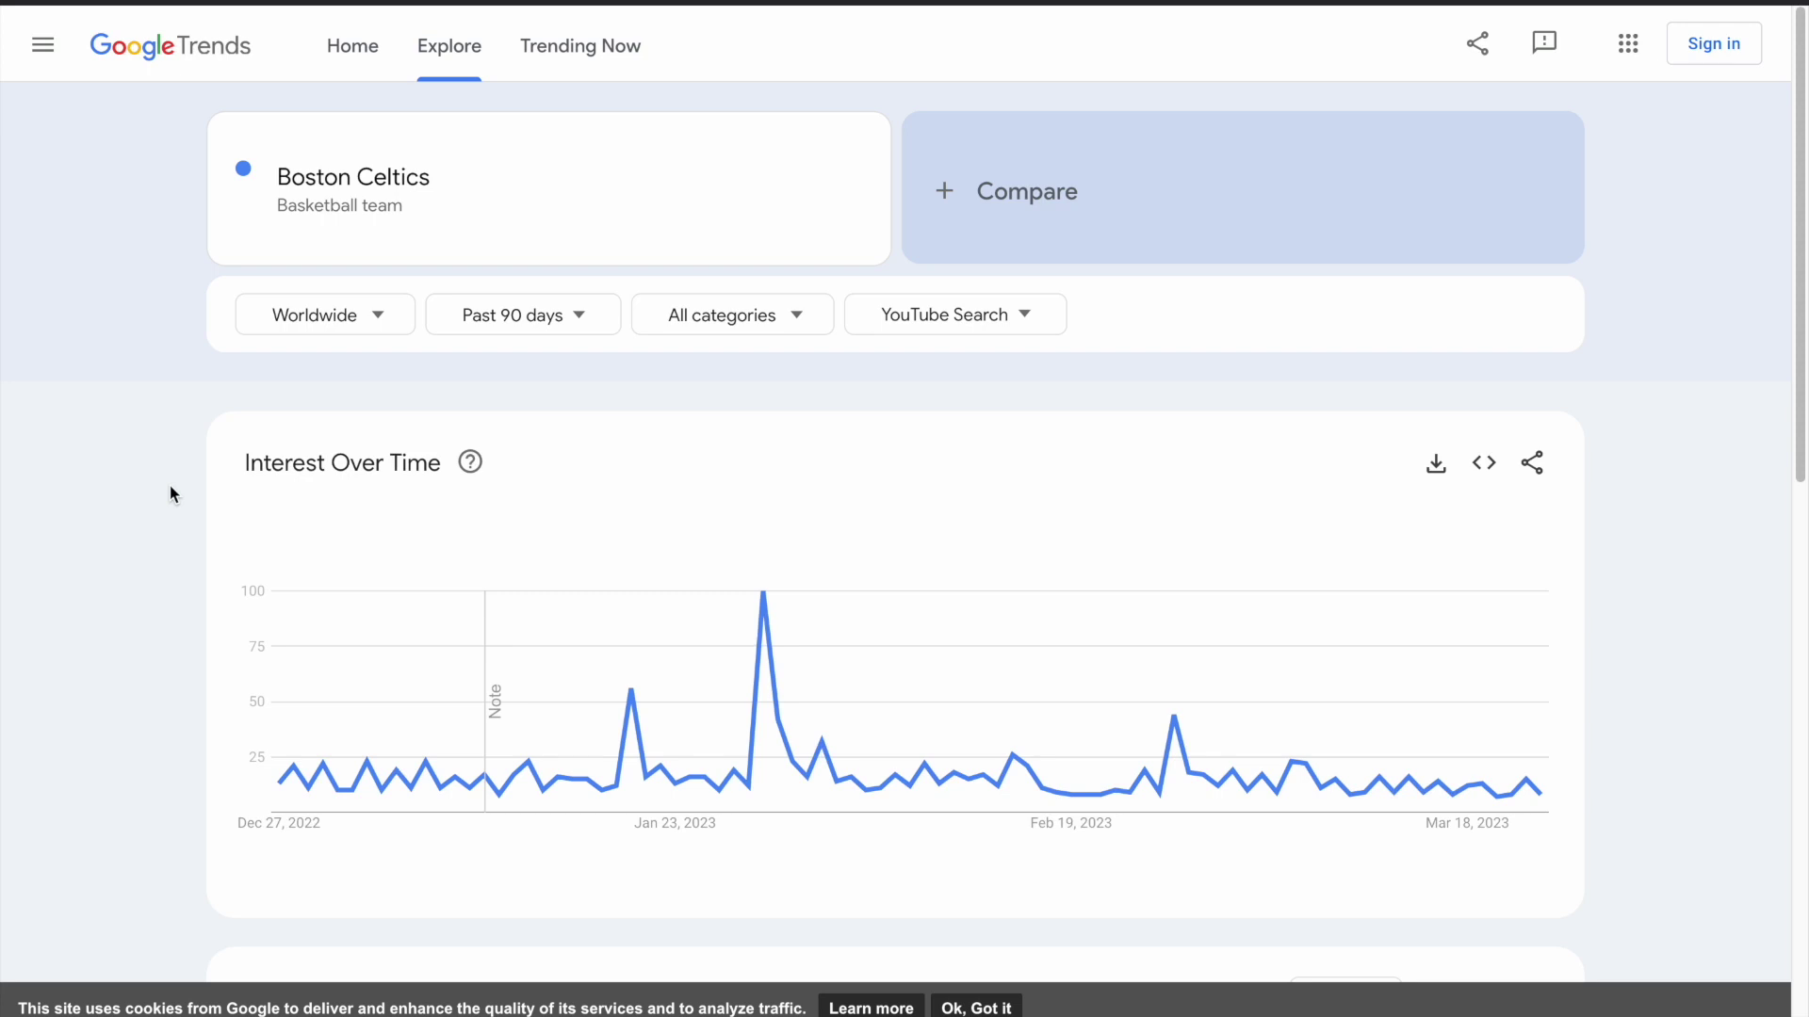
- Replace the Boston Celtics topic with the search term "iphone 14" and set the time range to the past 12 months
left_click(463, 194)
key("BackSpace")
type("iphone")
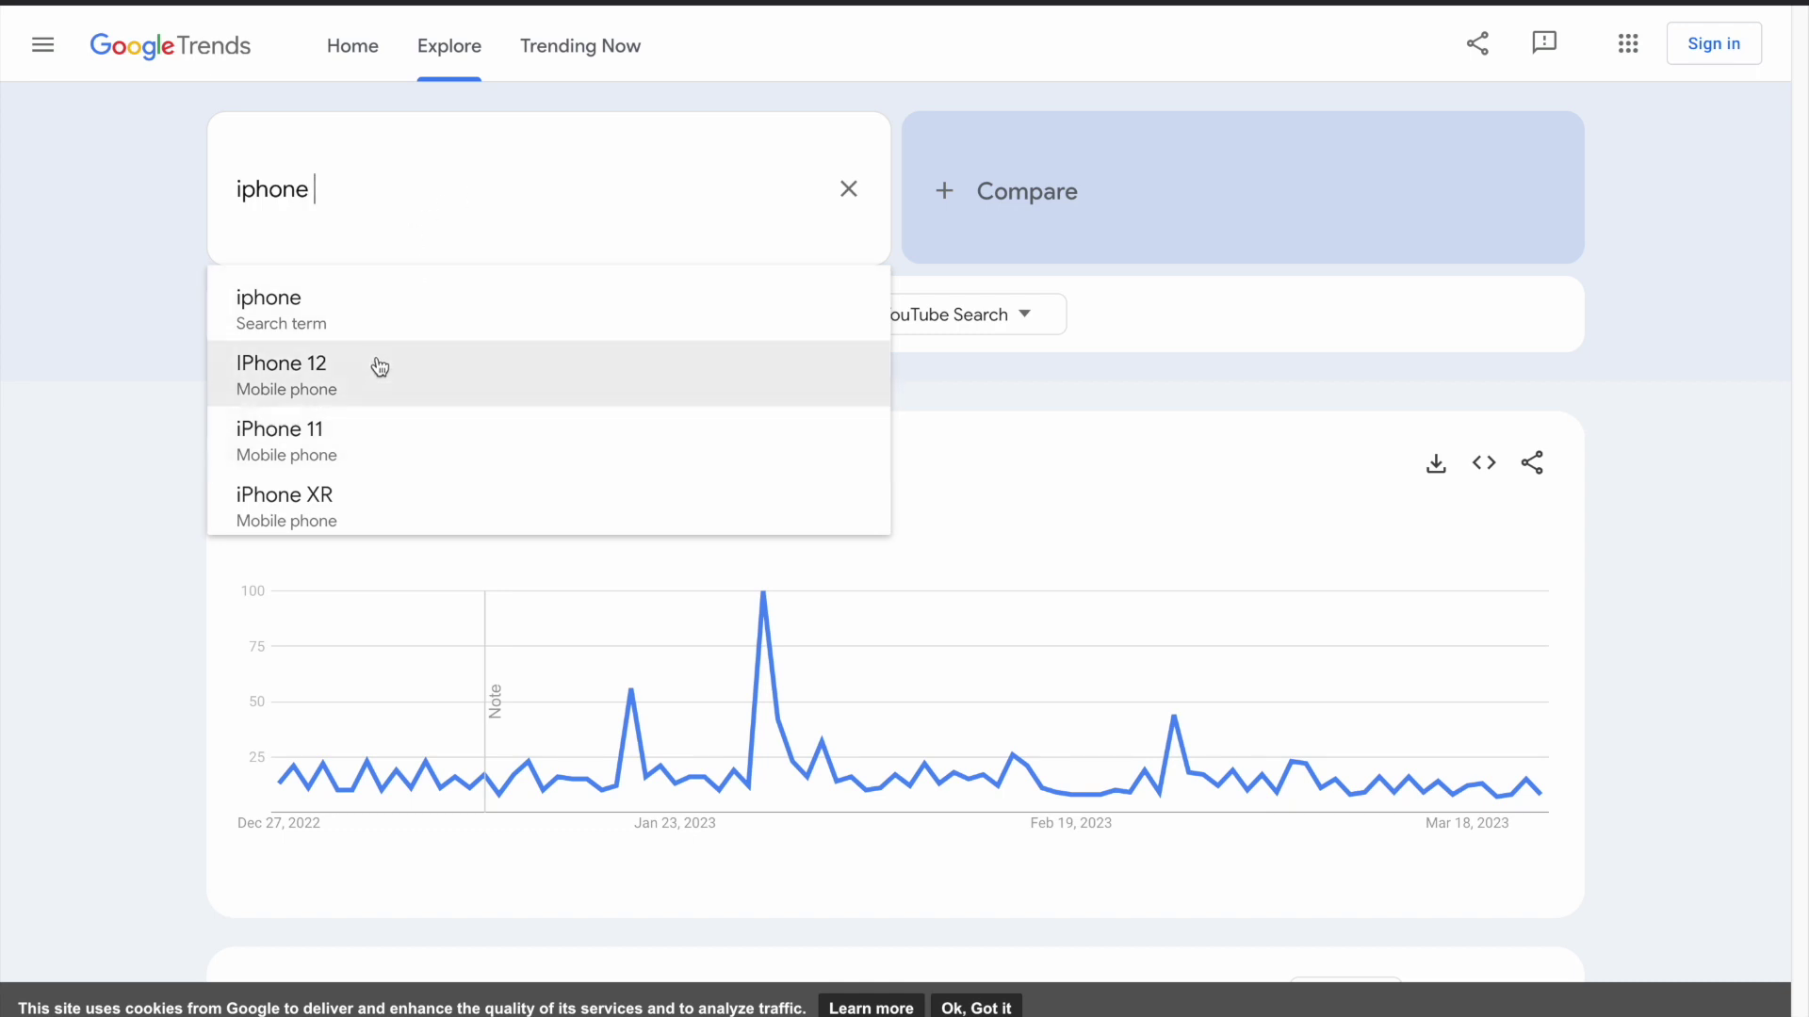
type("14")
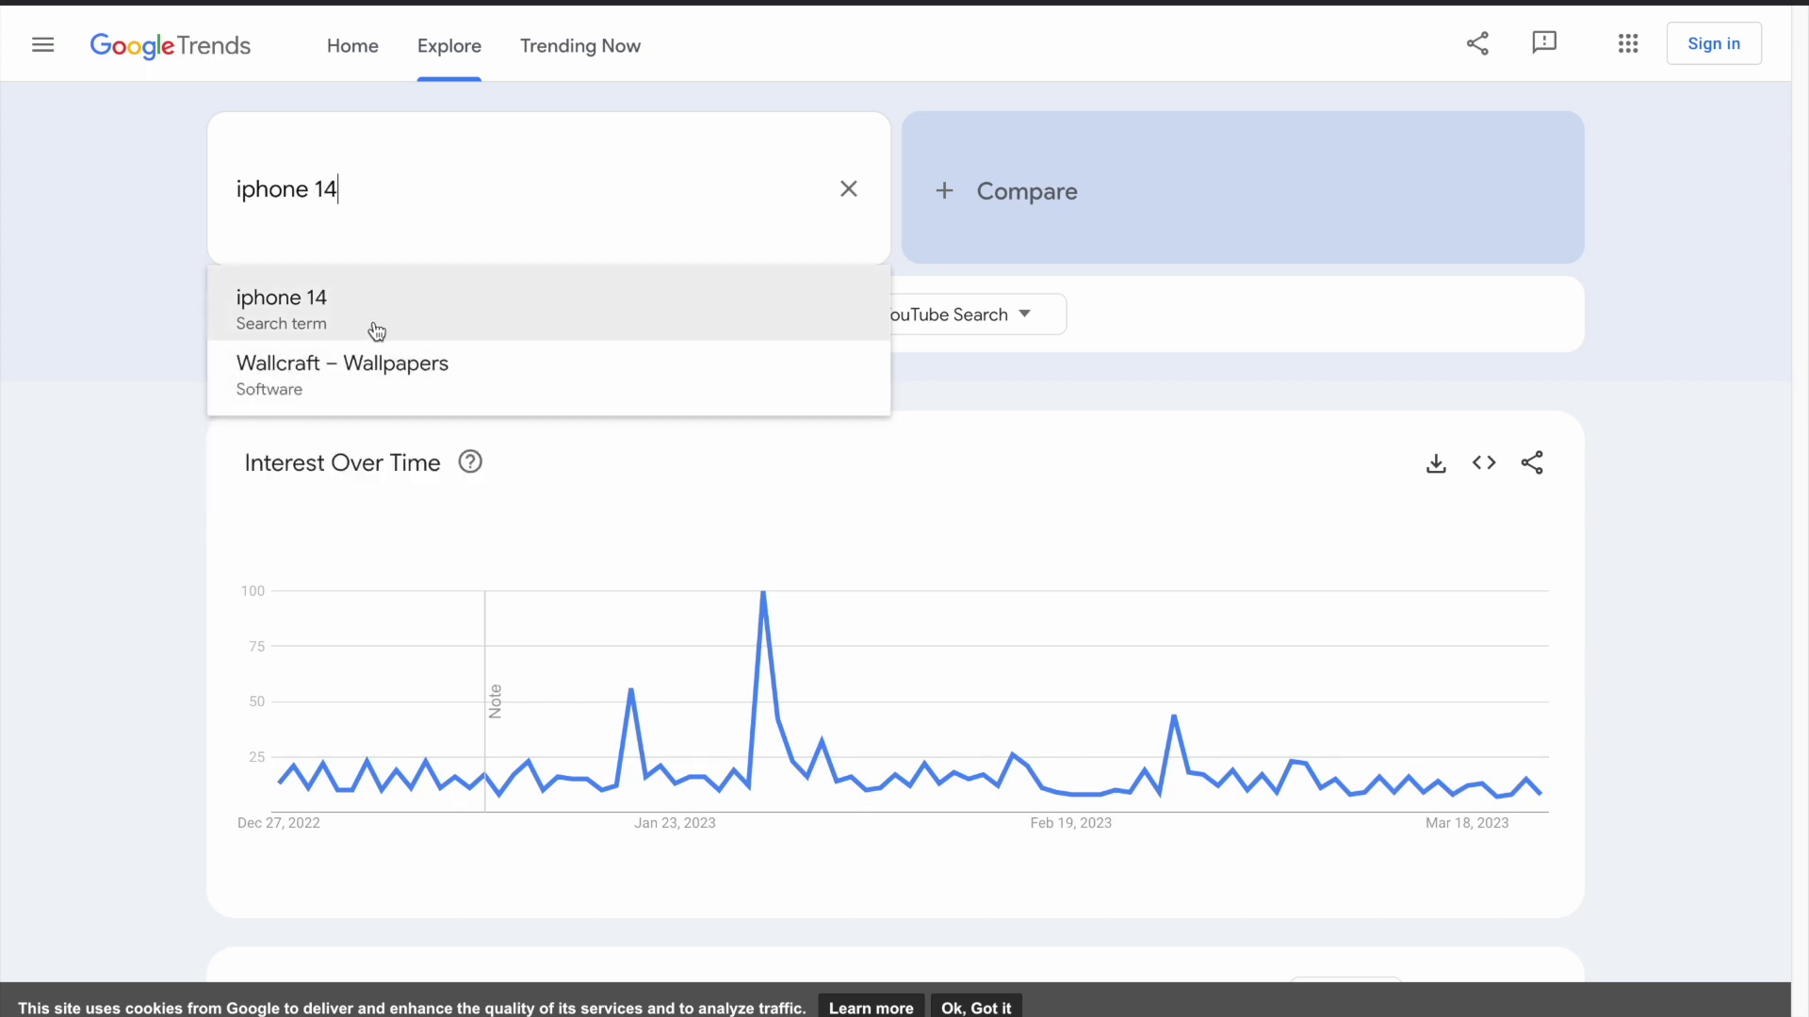
left_click(387, 321)
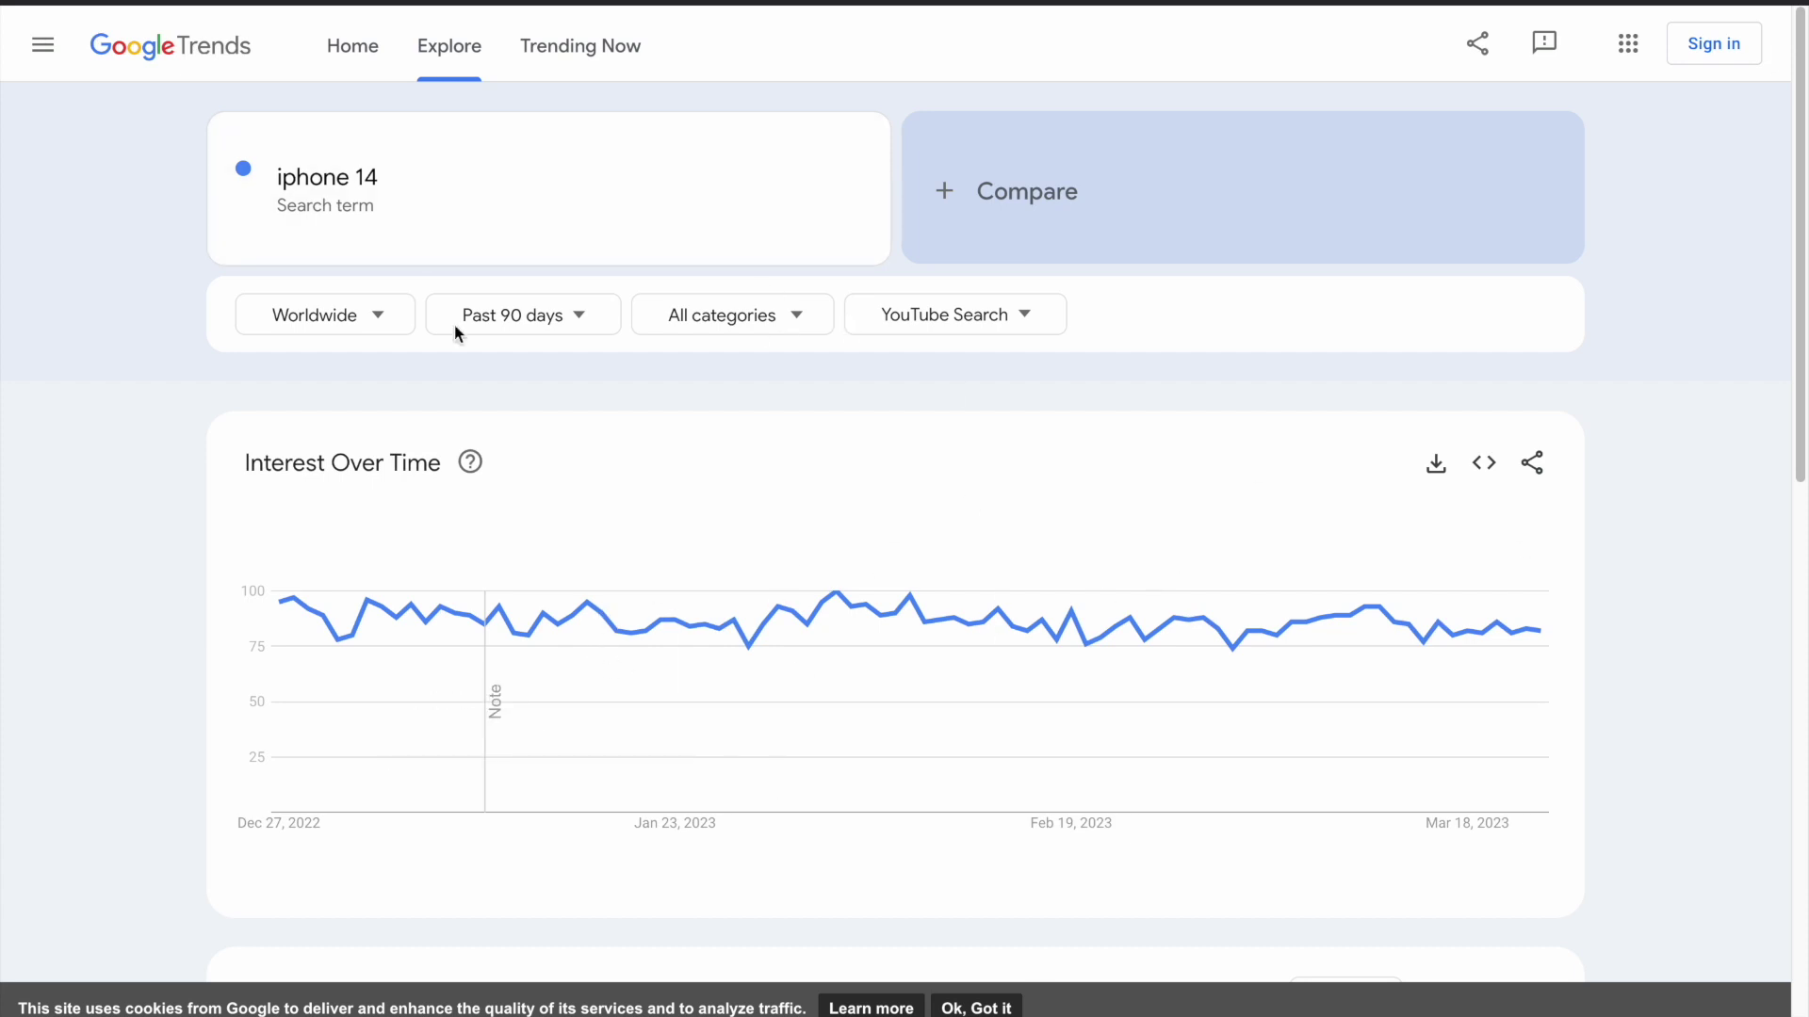
left_click(568, 332)
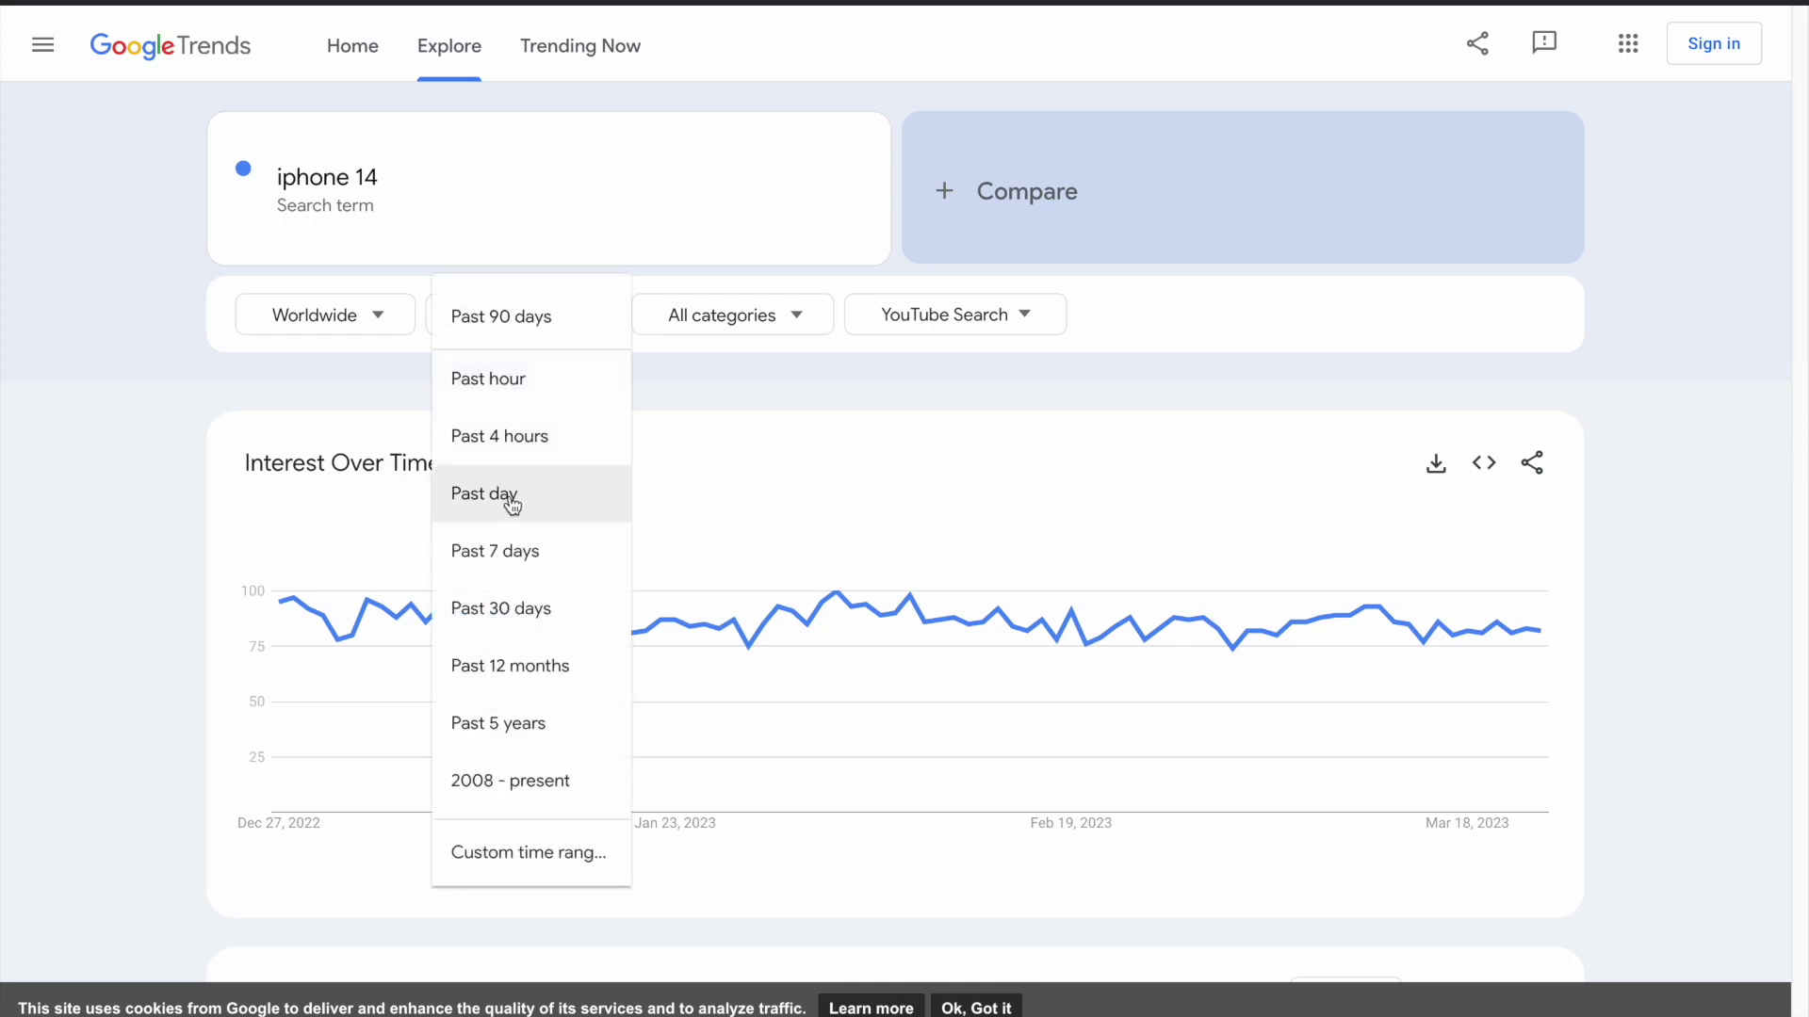
left_click(527, 678)
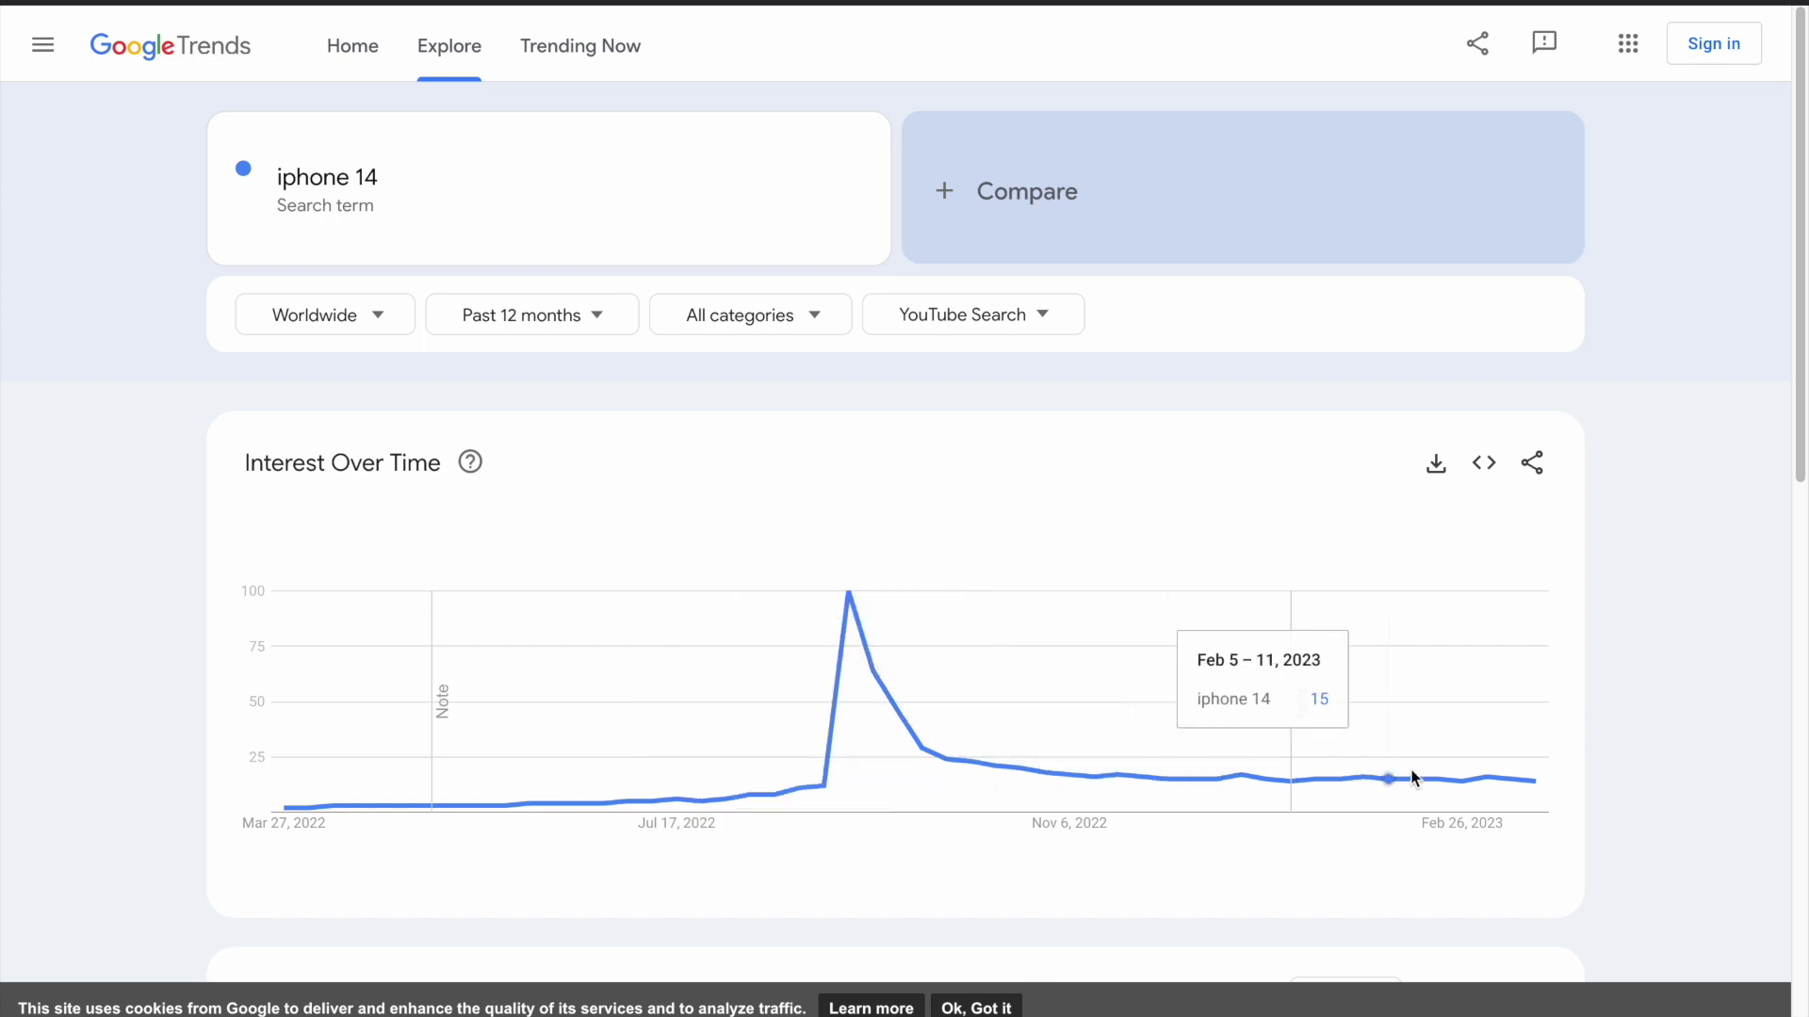
- Look over the Interest by region results and show the Top related queries for the term
scroll(1658, 549, "down", 6)
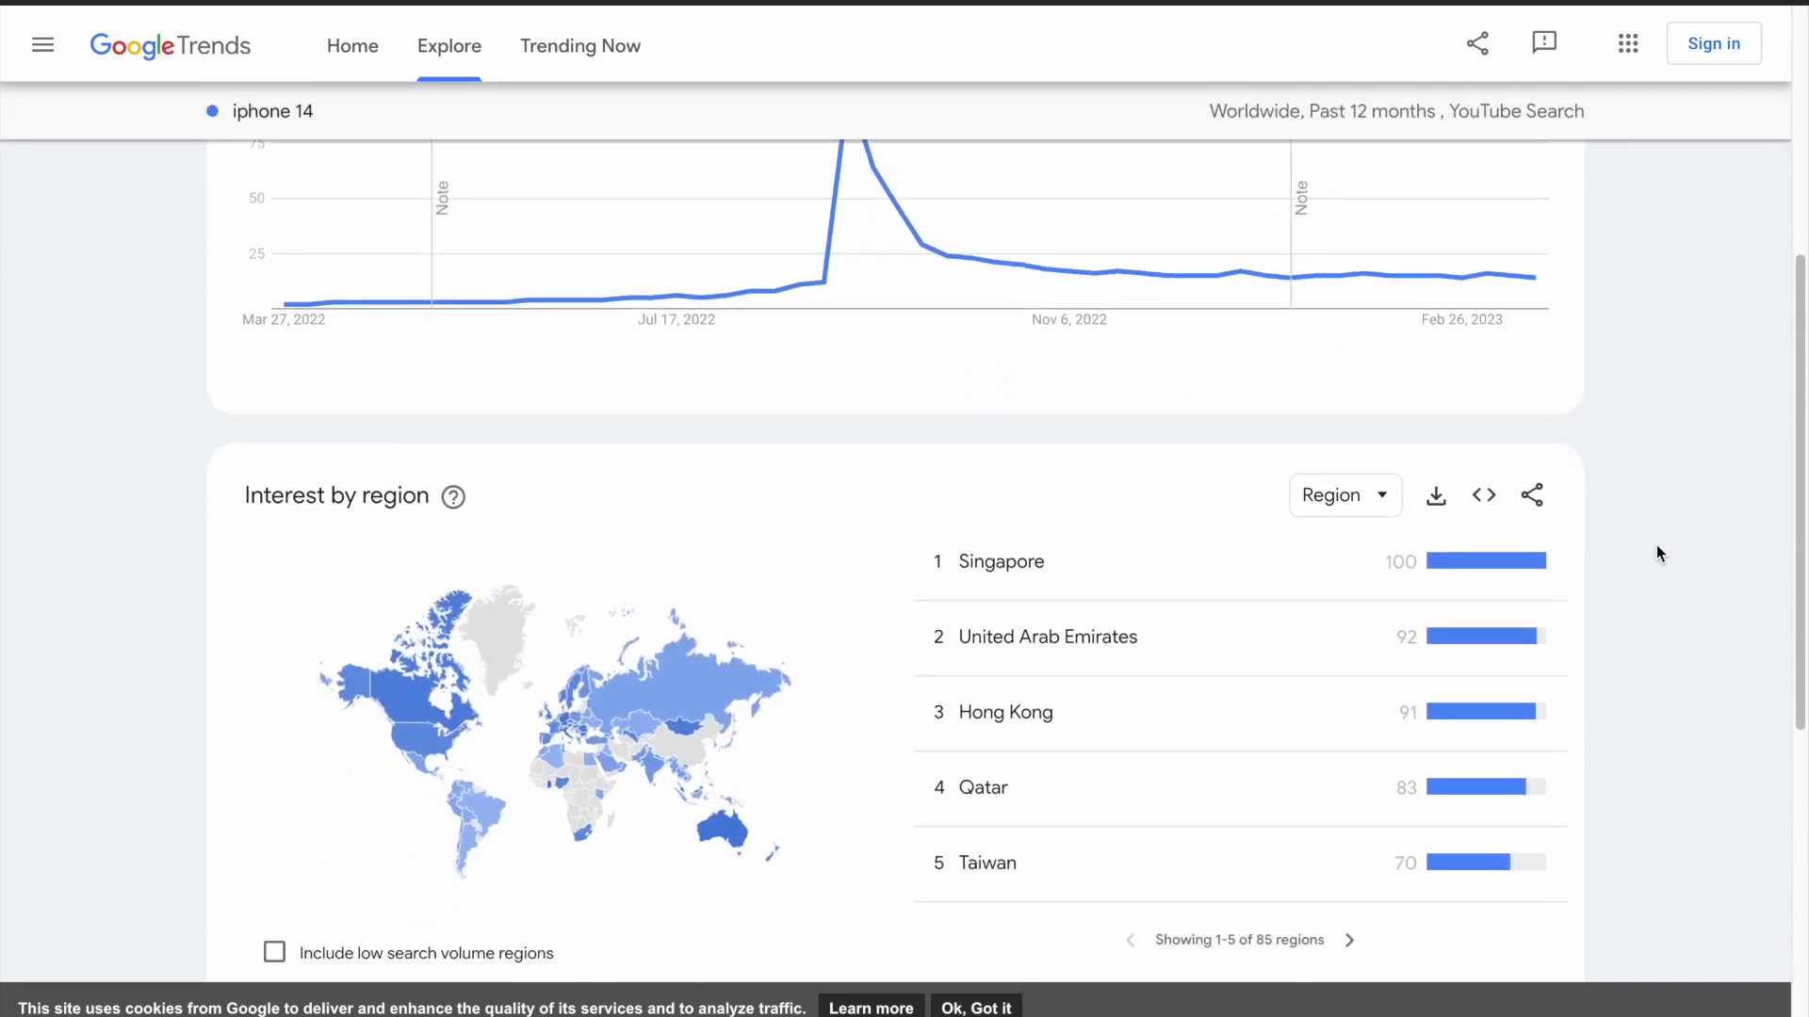
scroll(1656, 545, "down", 2)
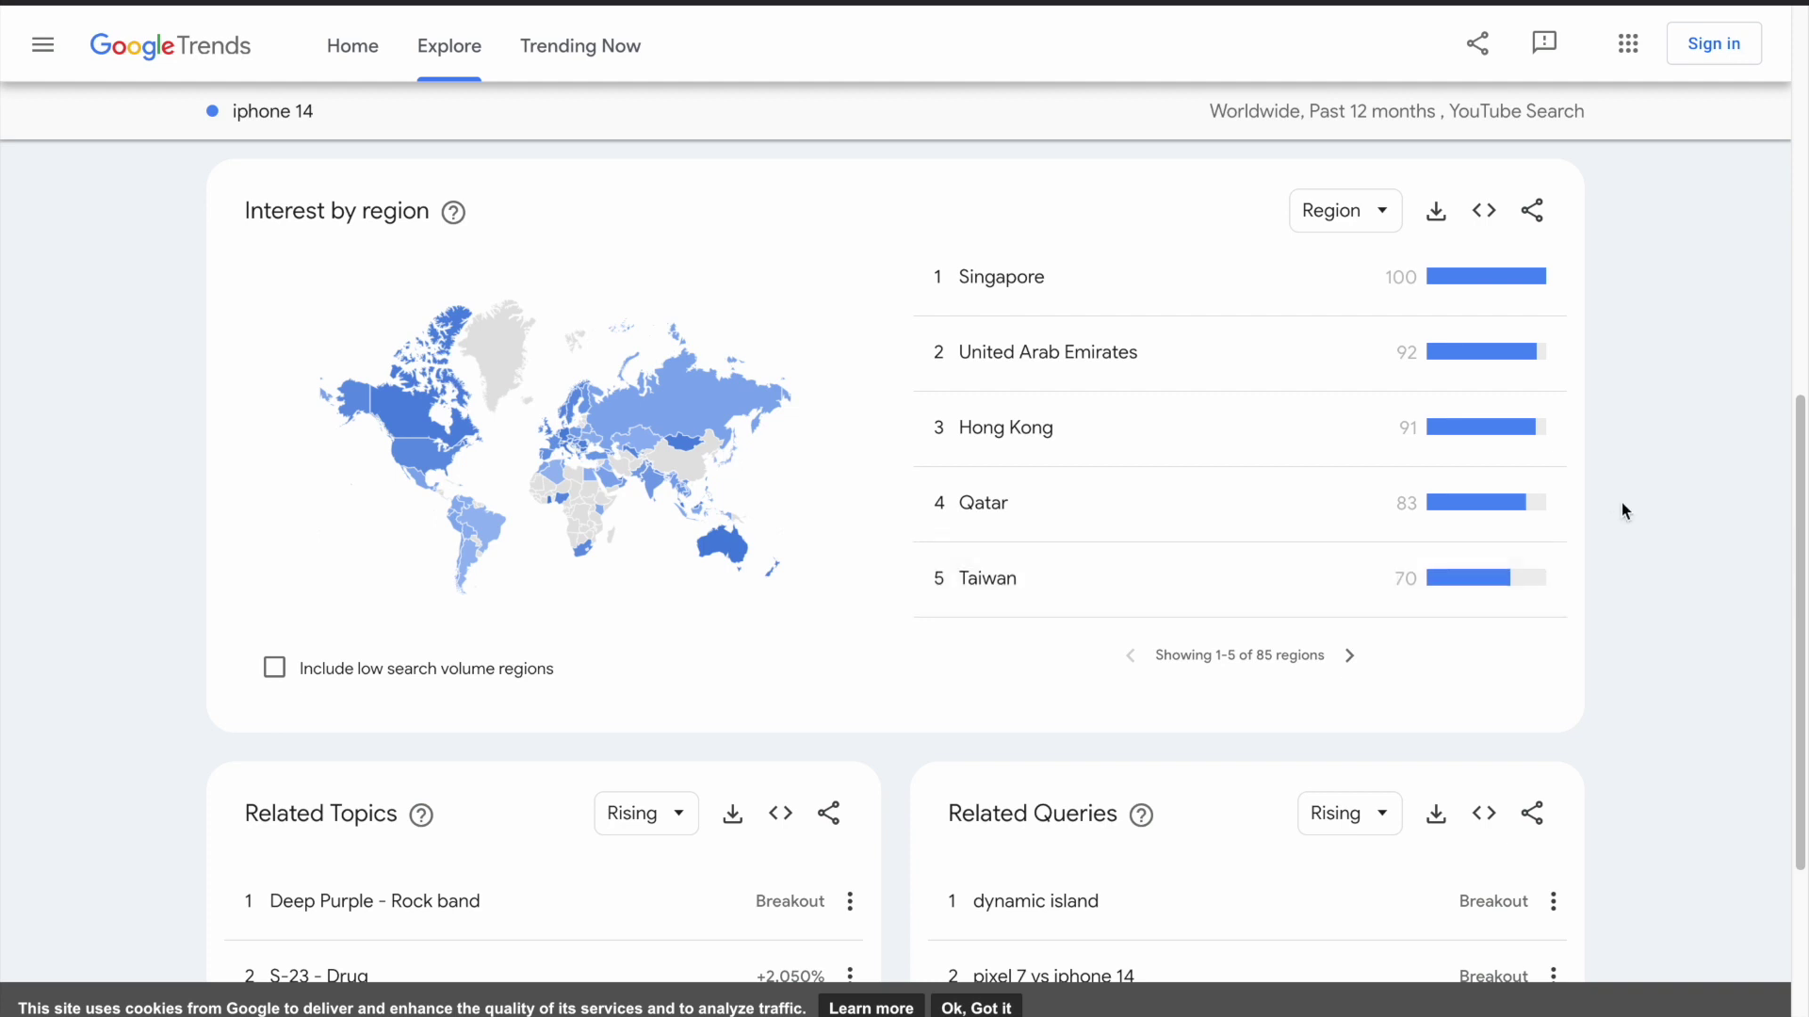
scroll(1621, 510, "down", 3)
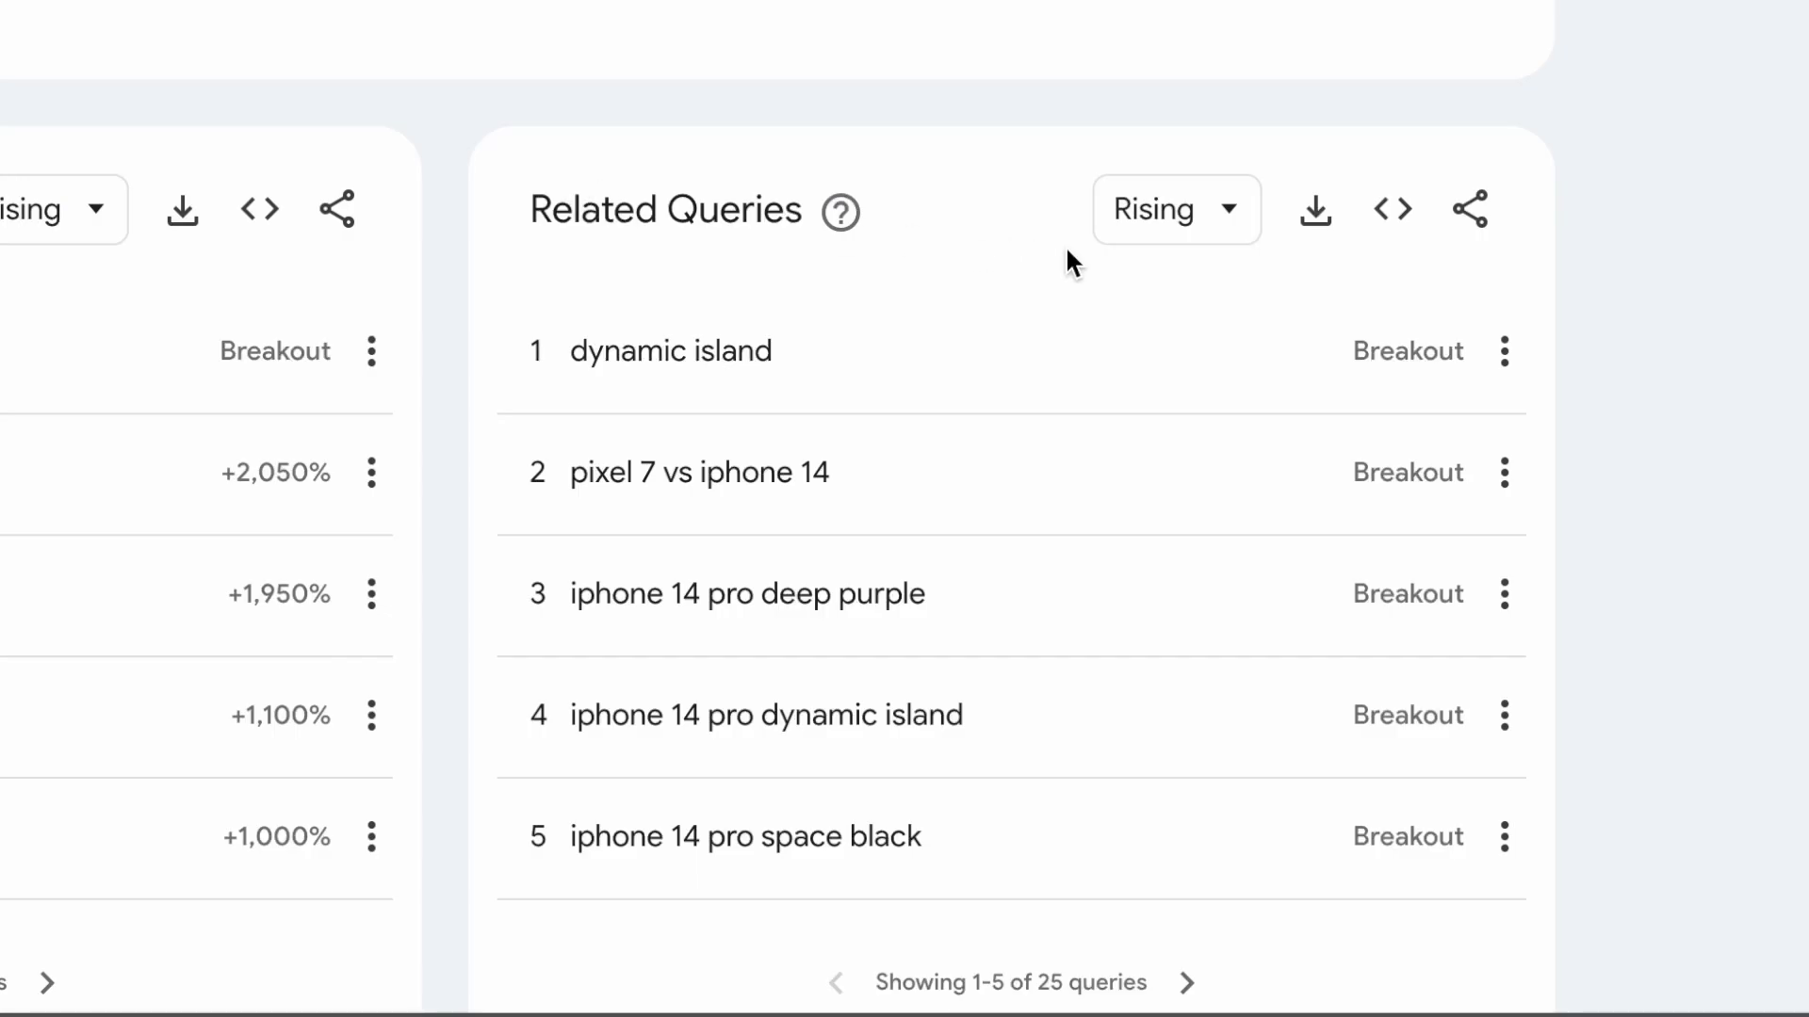
left_click(1228, 236)
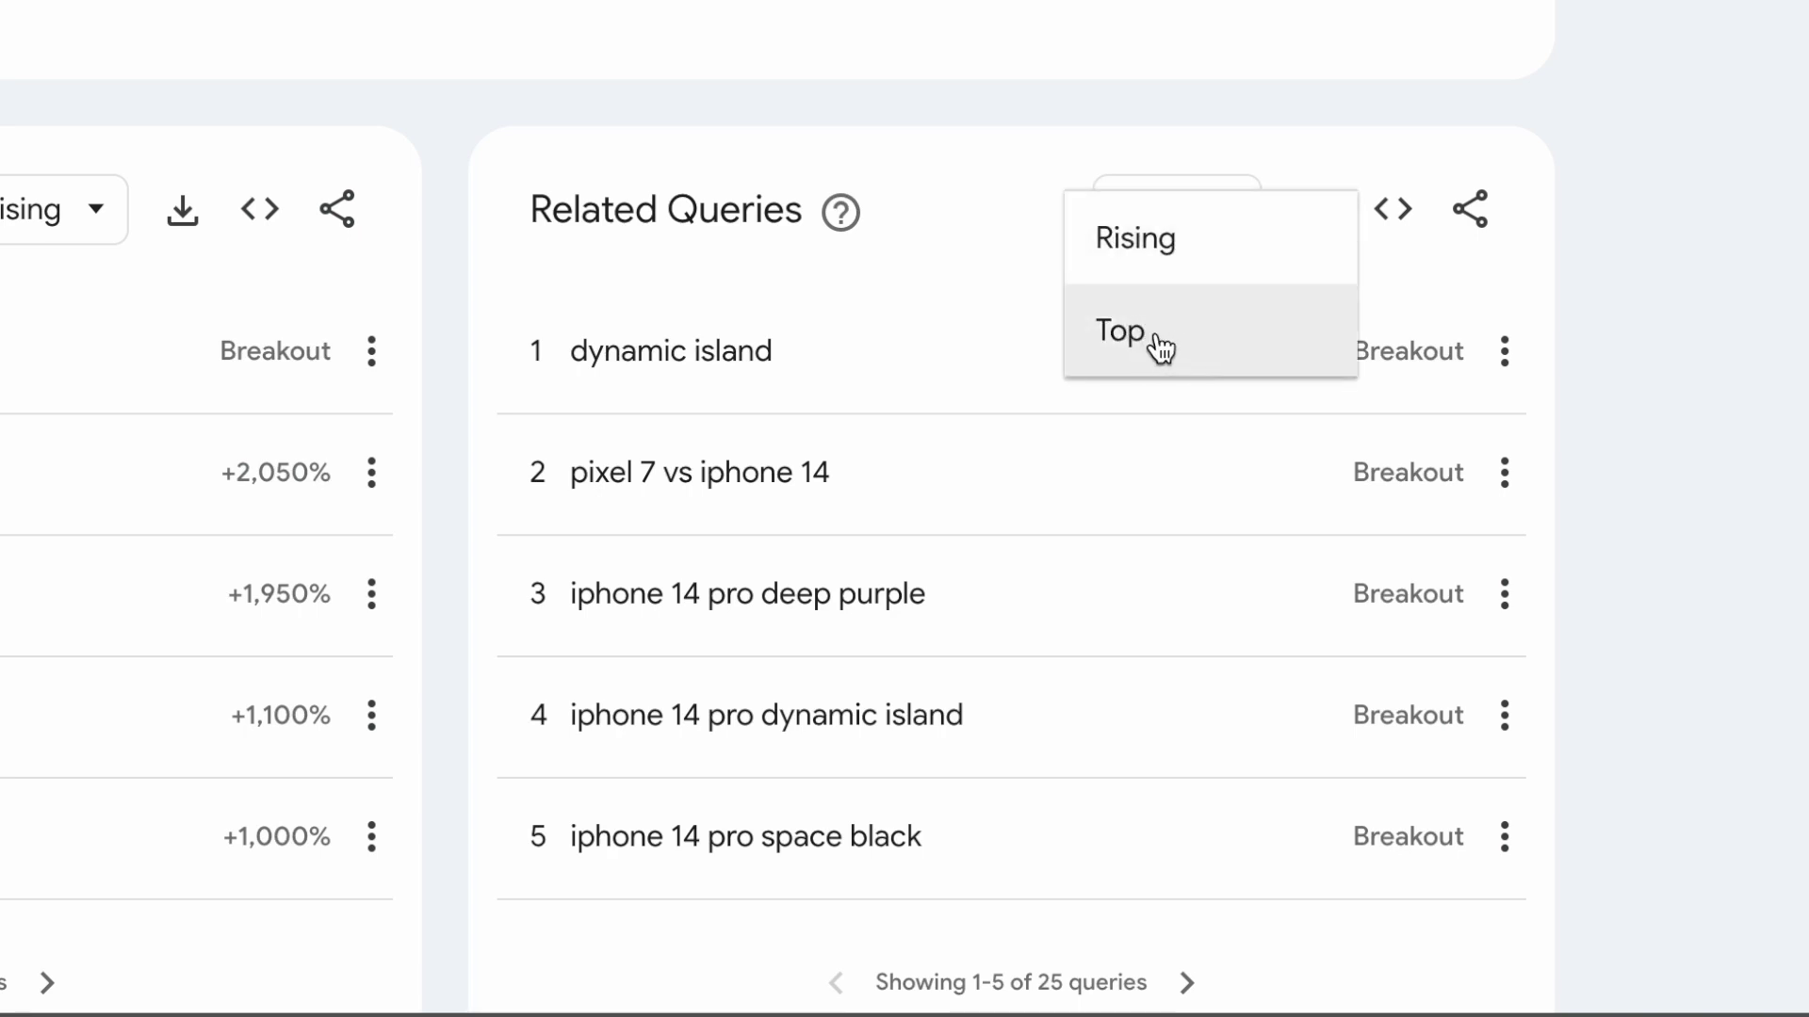
left_click(1206, 338)
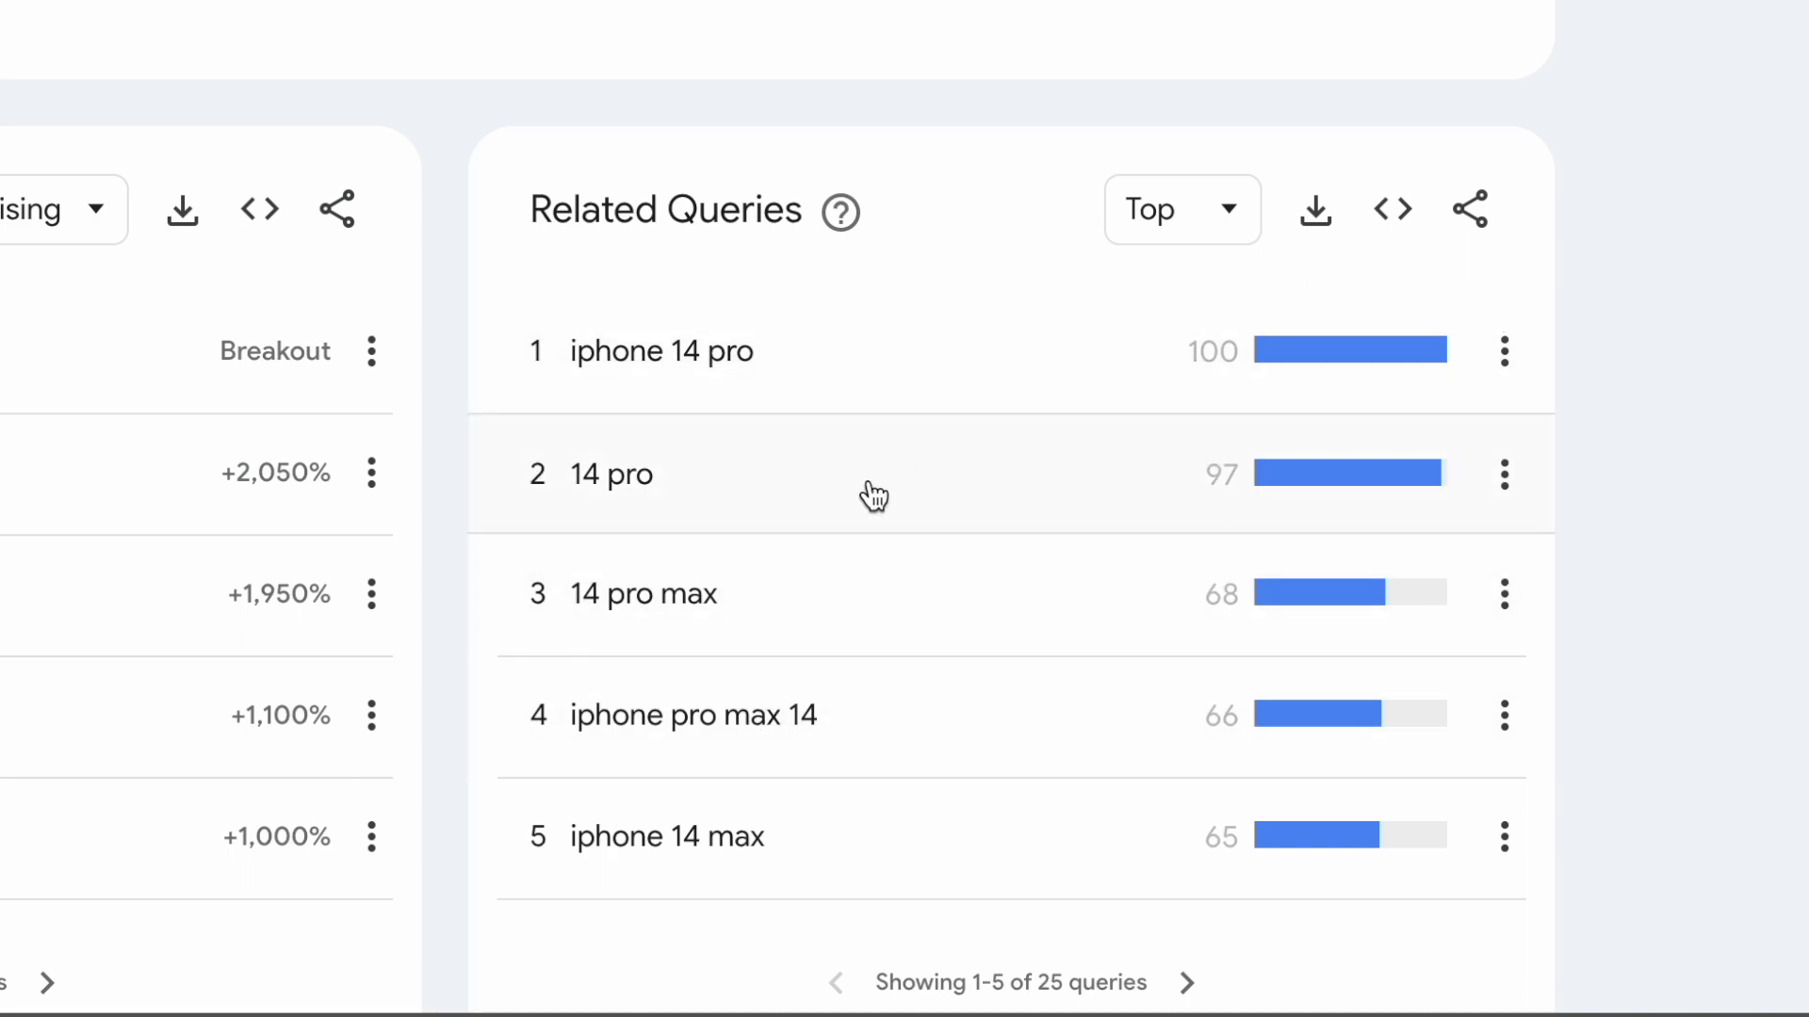
- Switch the related queries back to Rising and page through the list to its last page, then back one page
left_click(1151, 224)
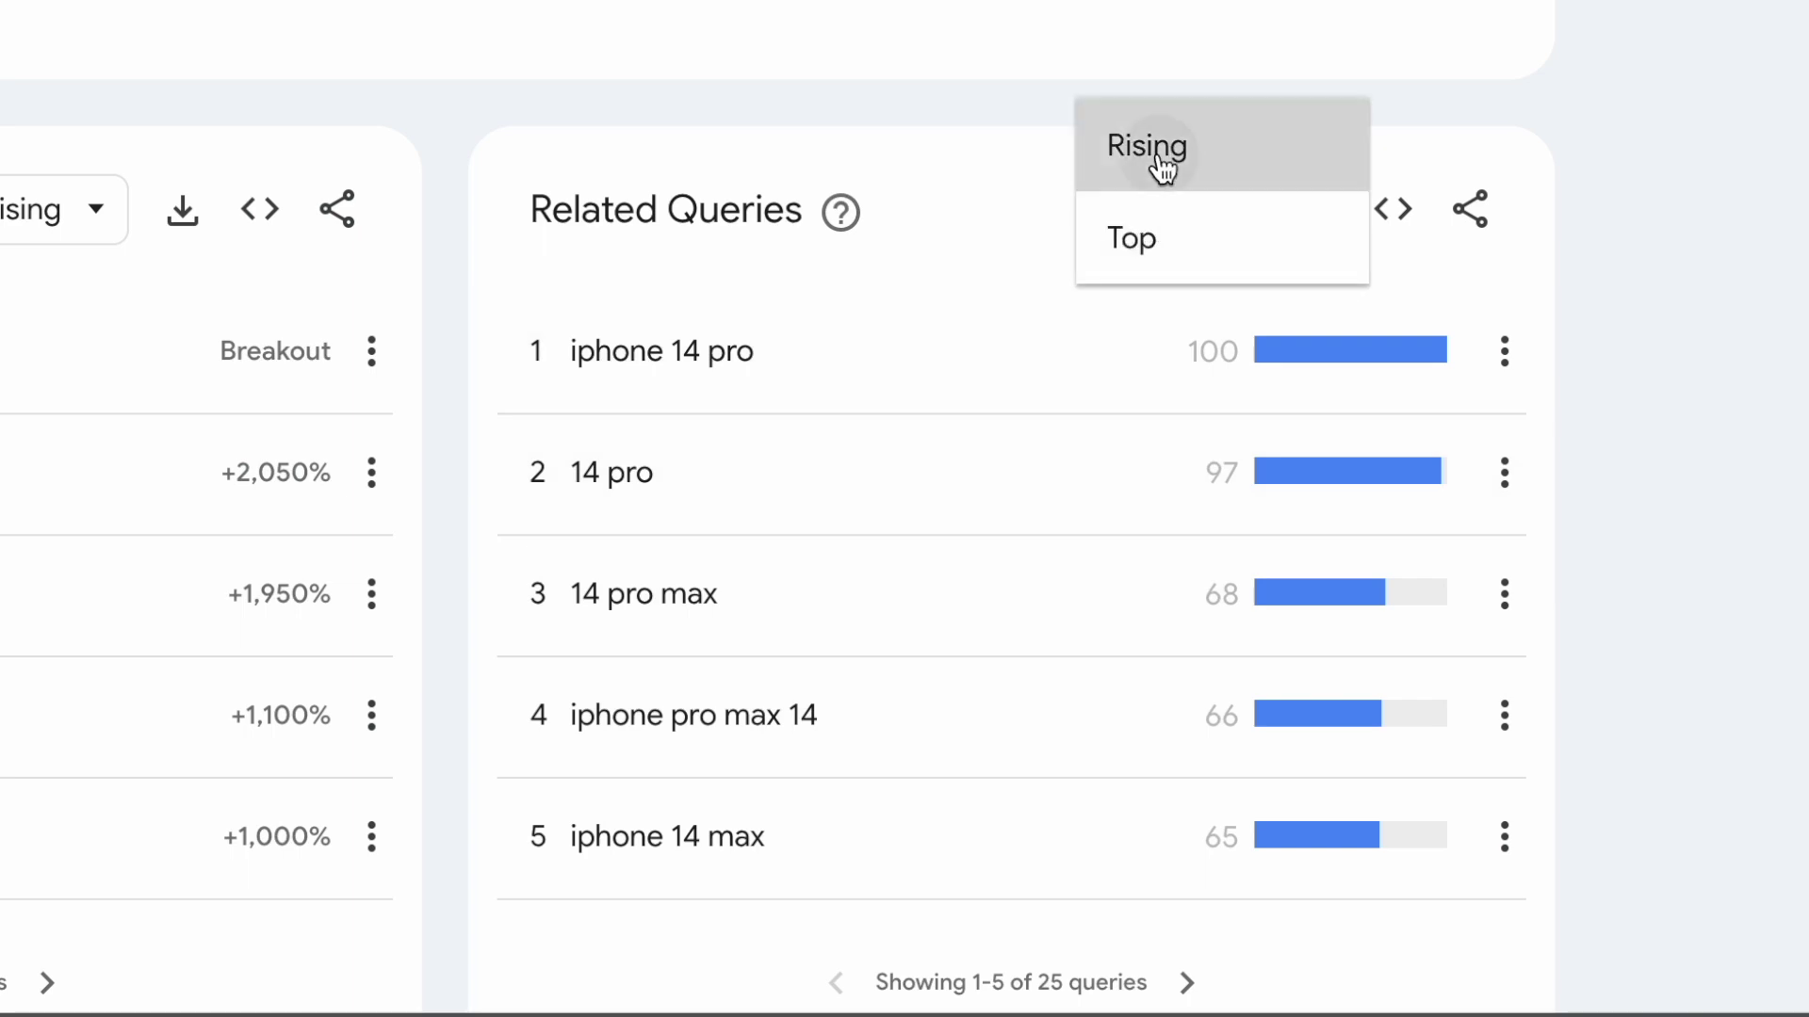
left_click(1161, 160)
left_click(1187, 983)
left_click(1194, 983)
left_click(1201, 983)
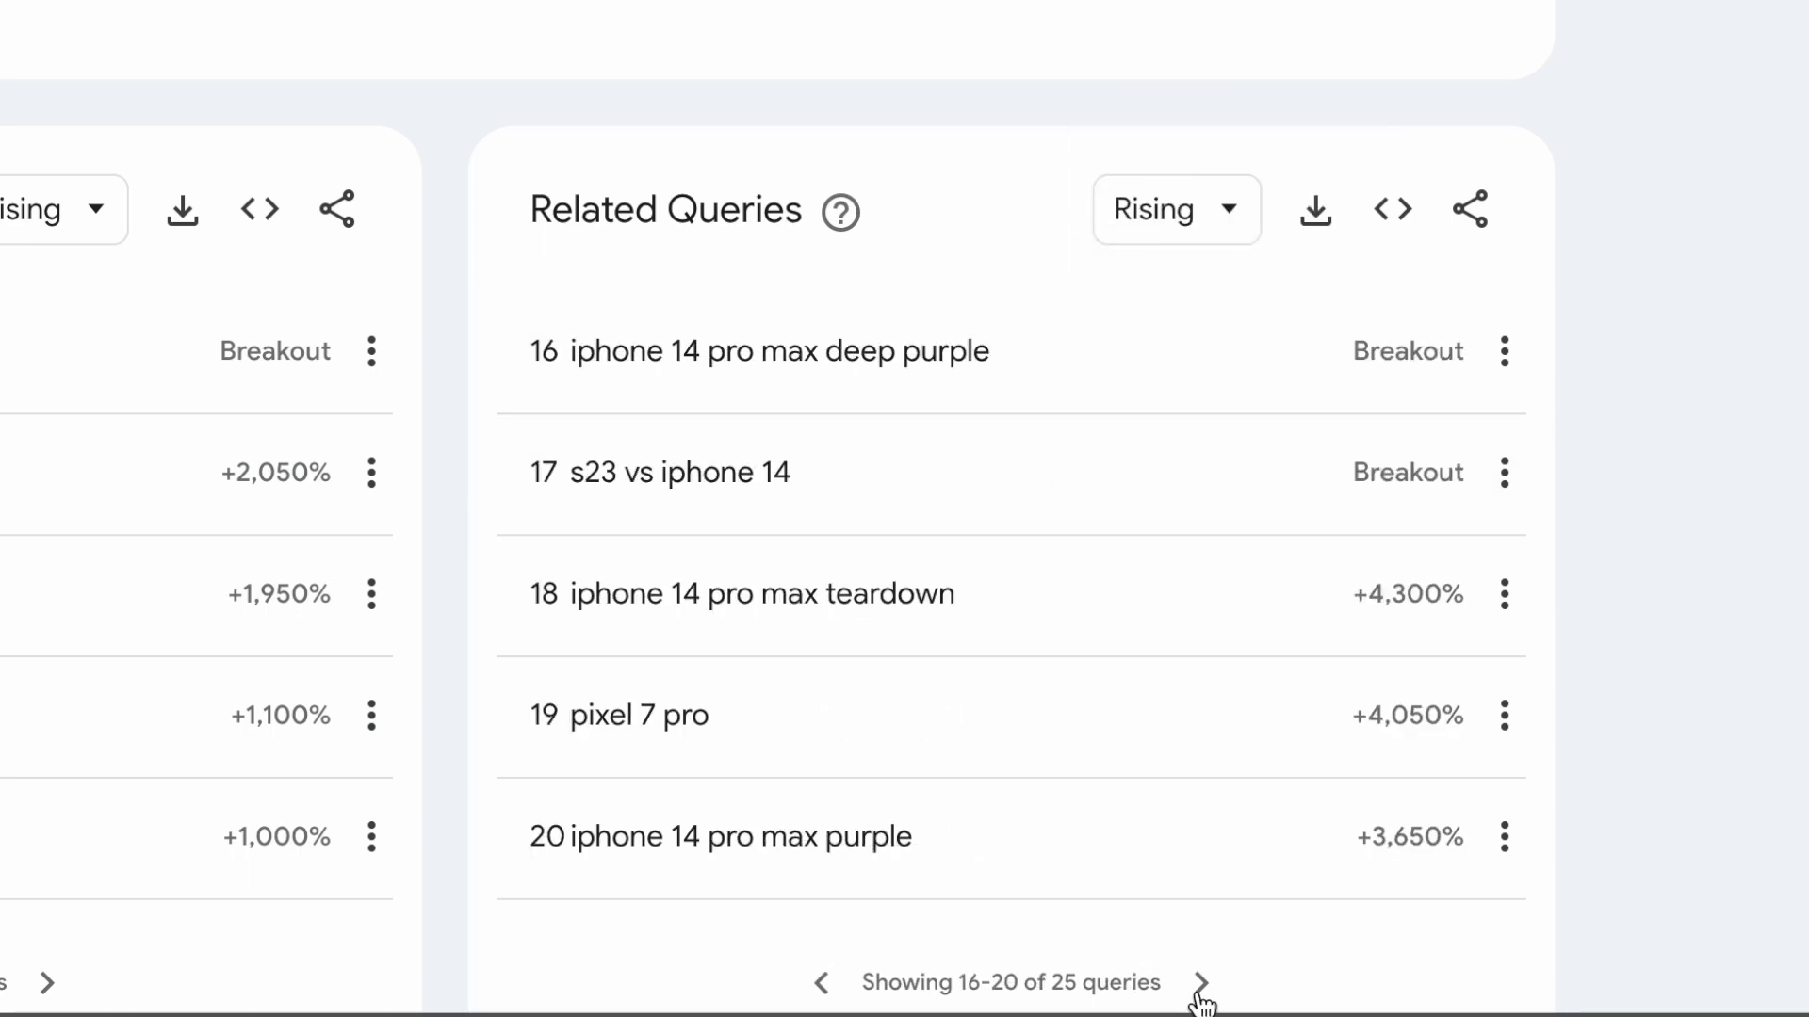
left_click(1200, 983)
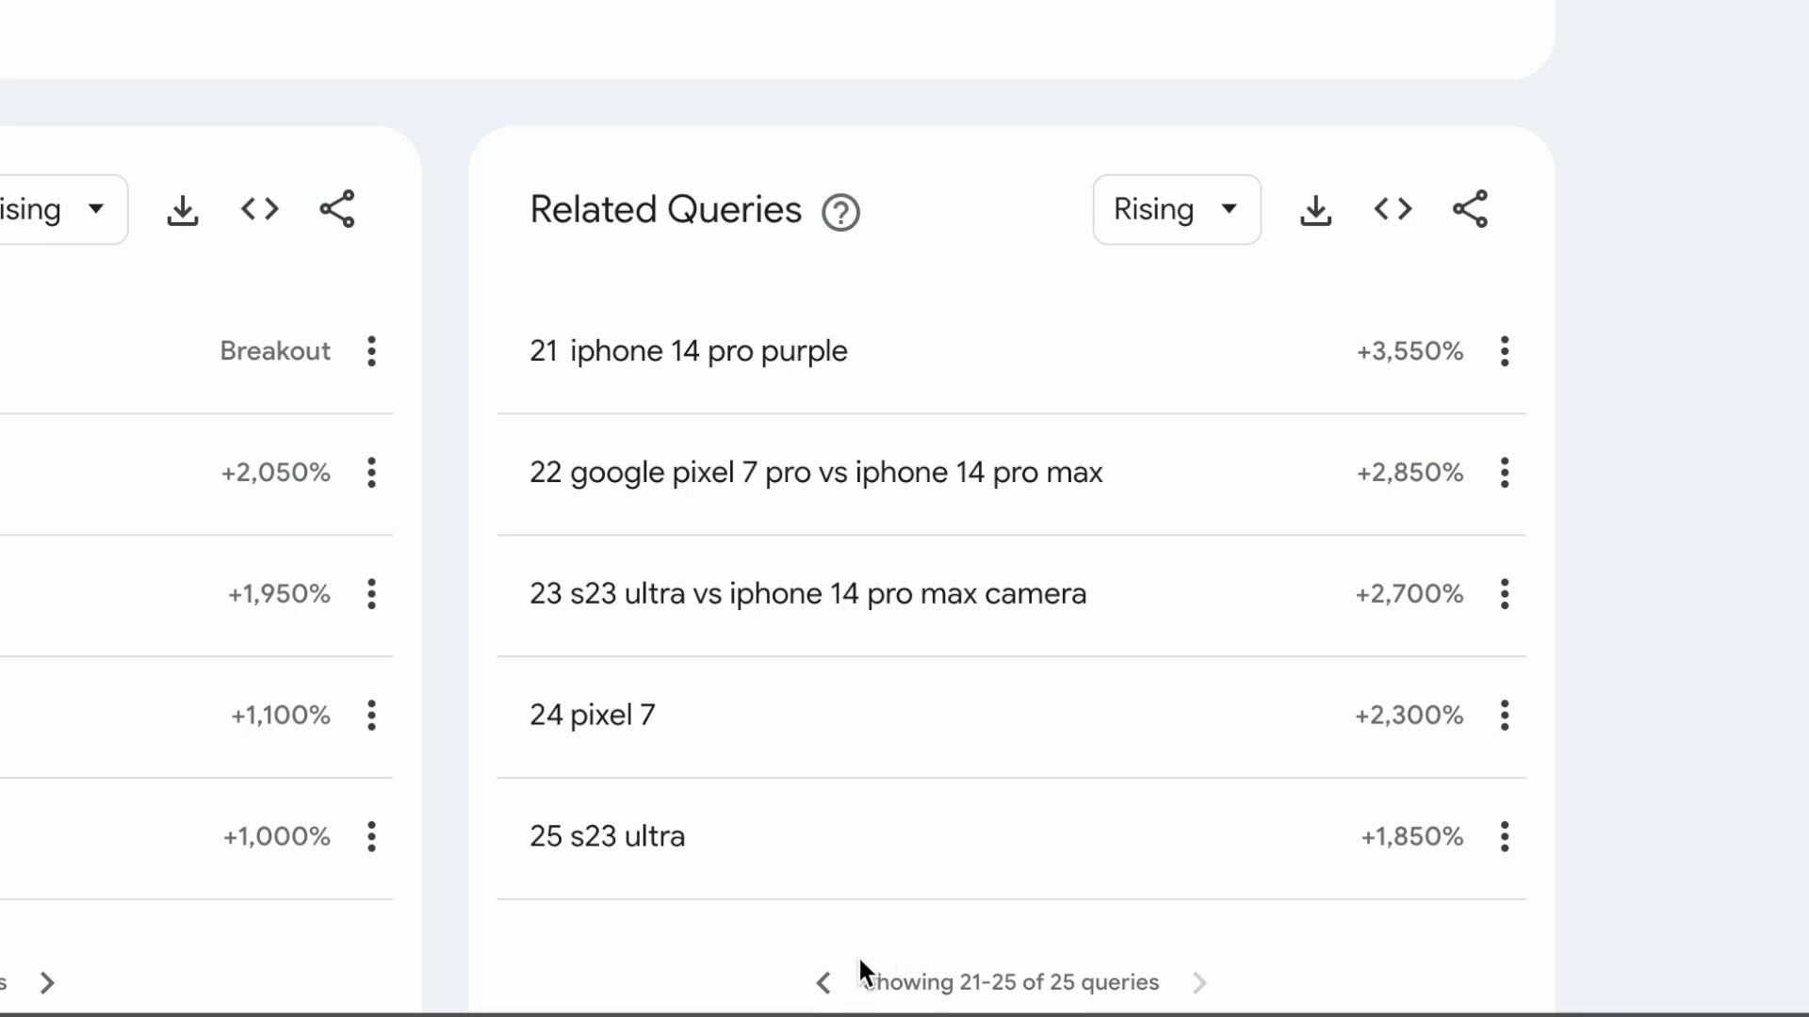
left_click(824, 983)
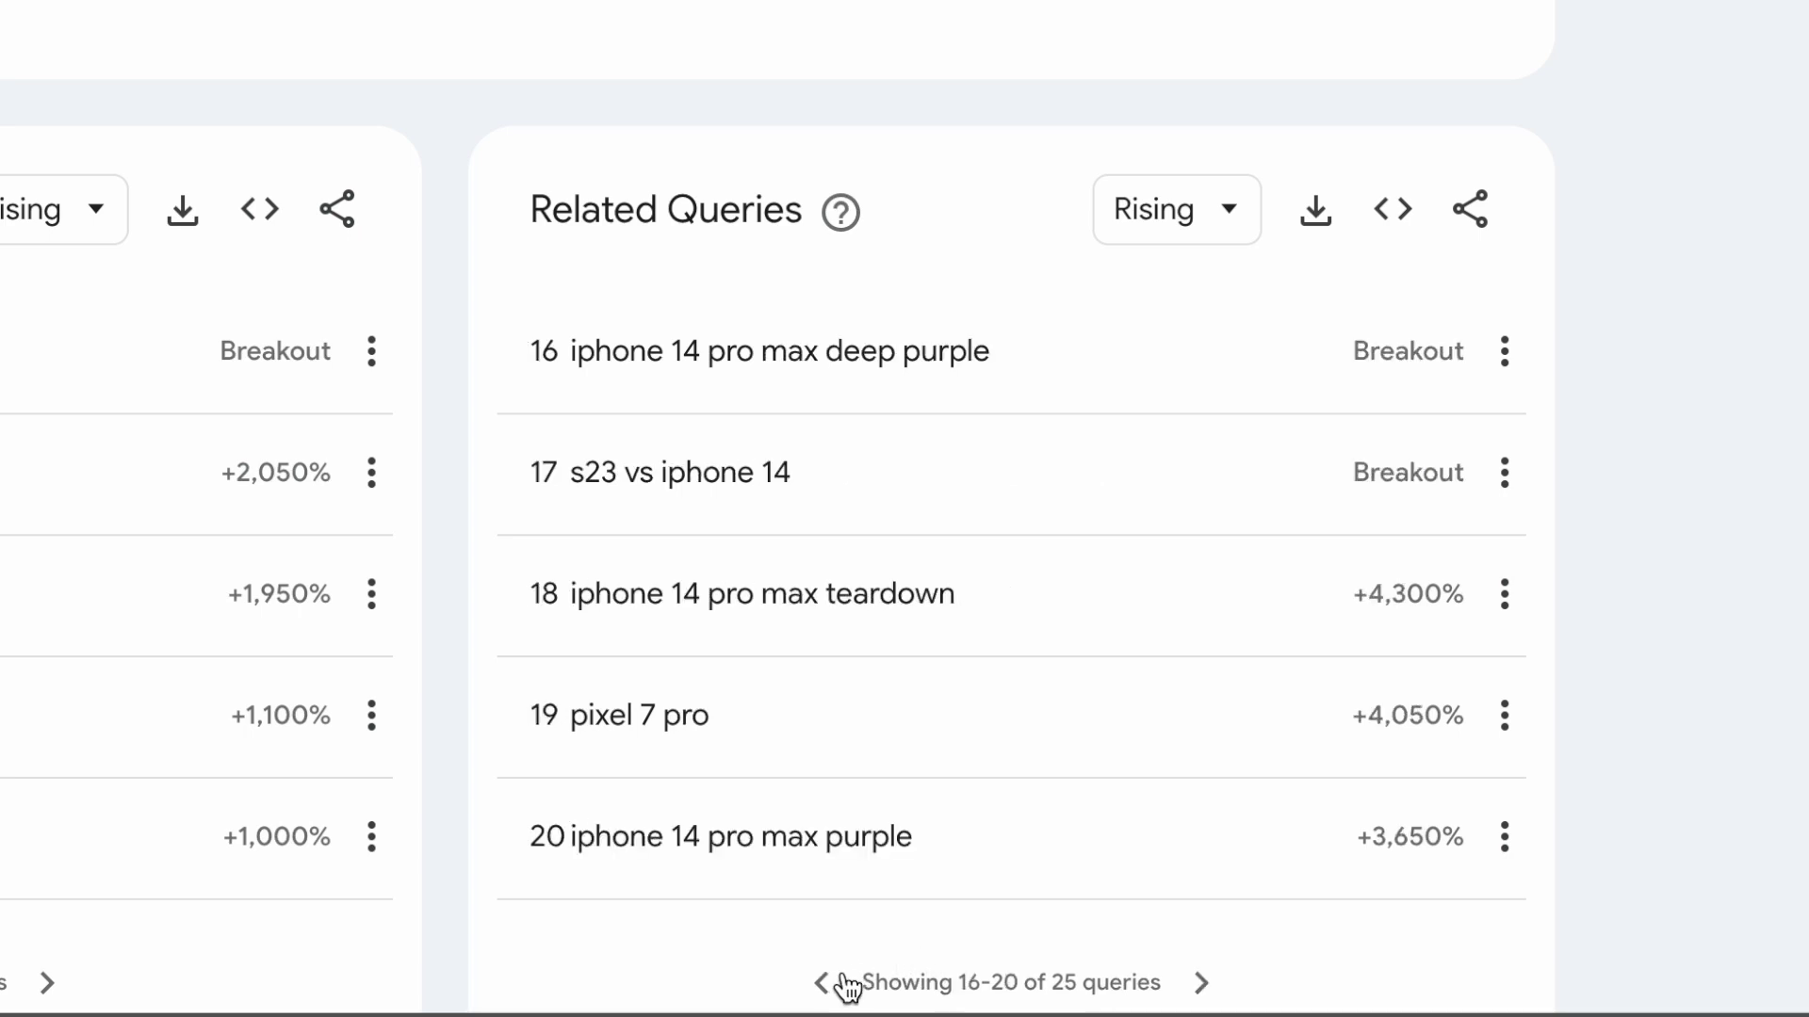
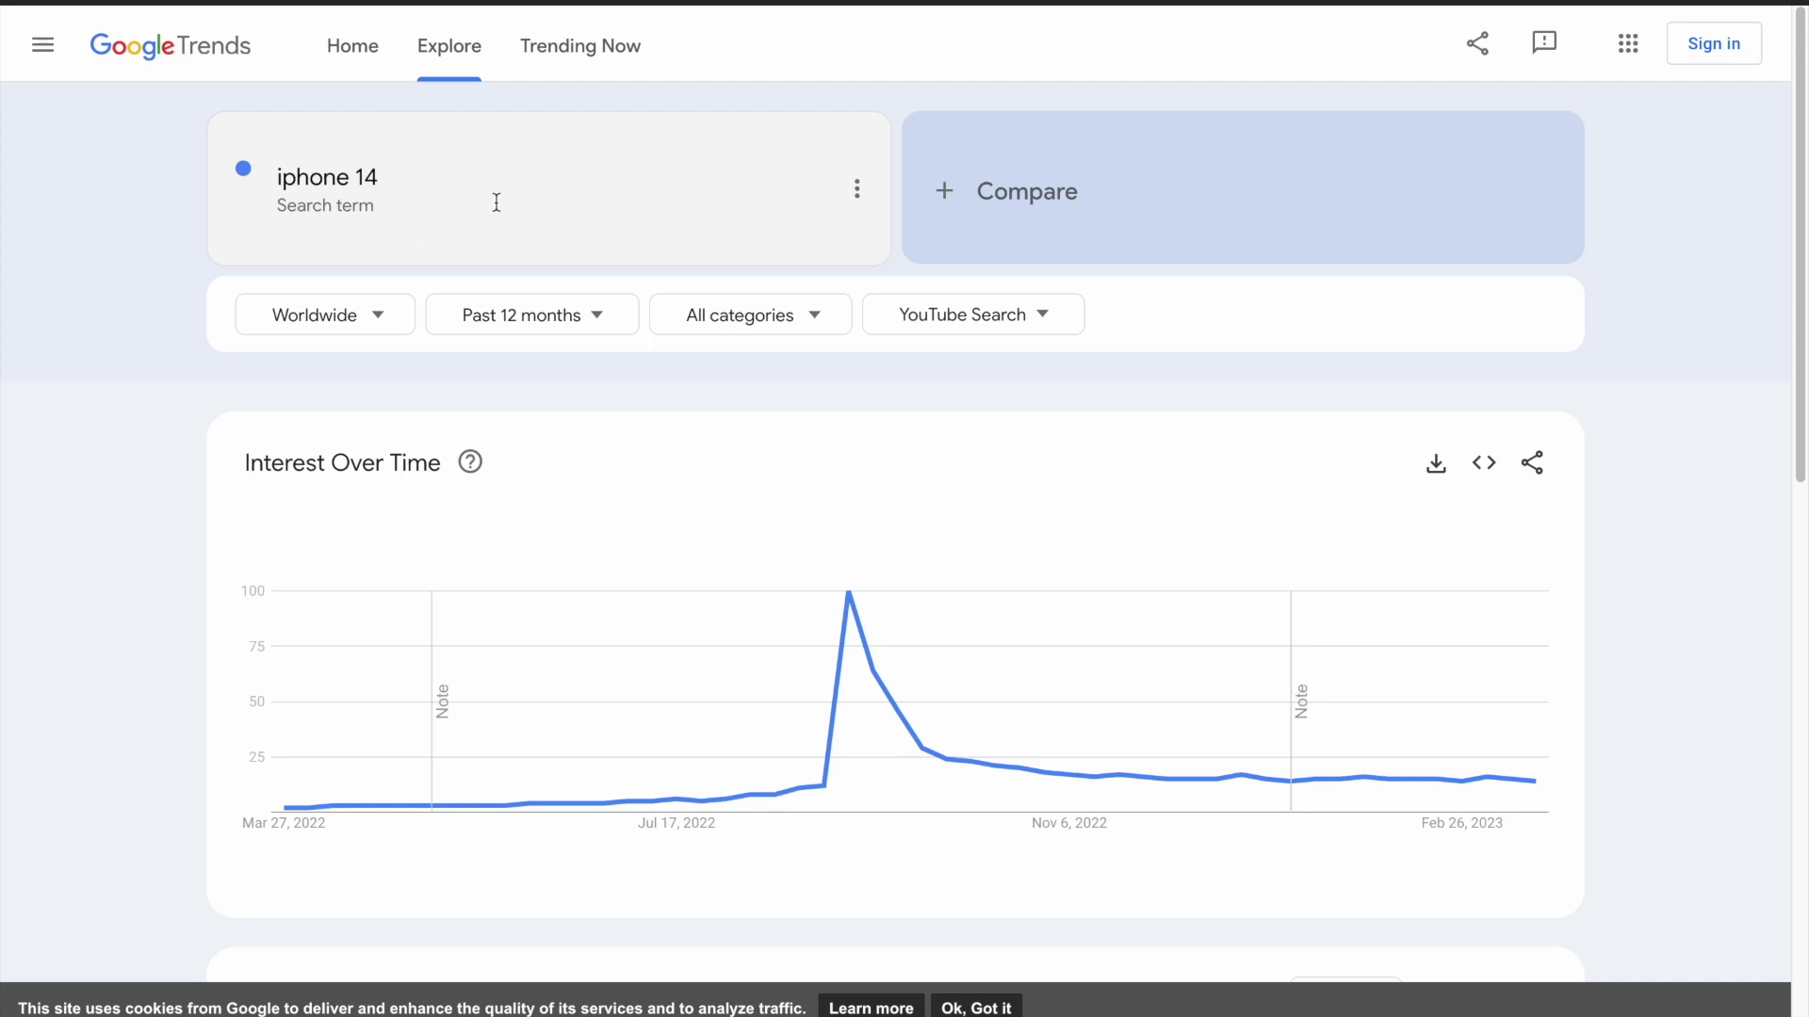
- Add the search term "samsung galaxy s23" as a comparison to iphone 14 and set the time range to the past 30 days
left_click(1024, 202)
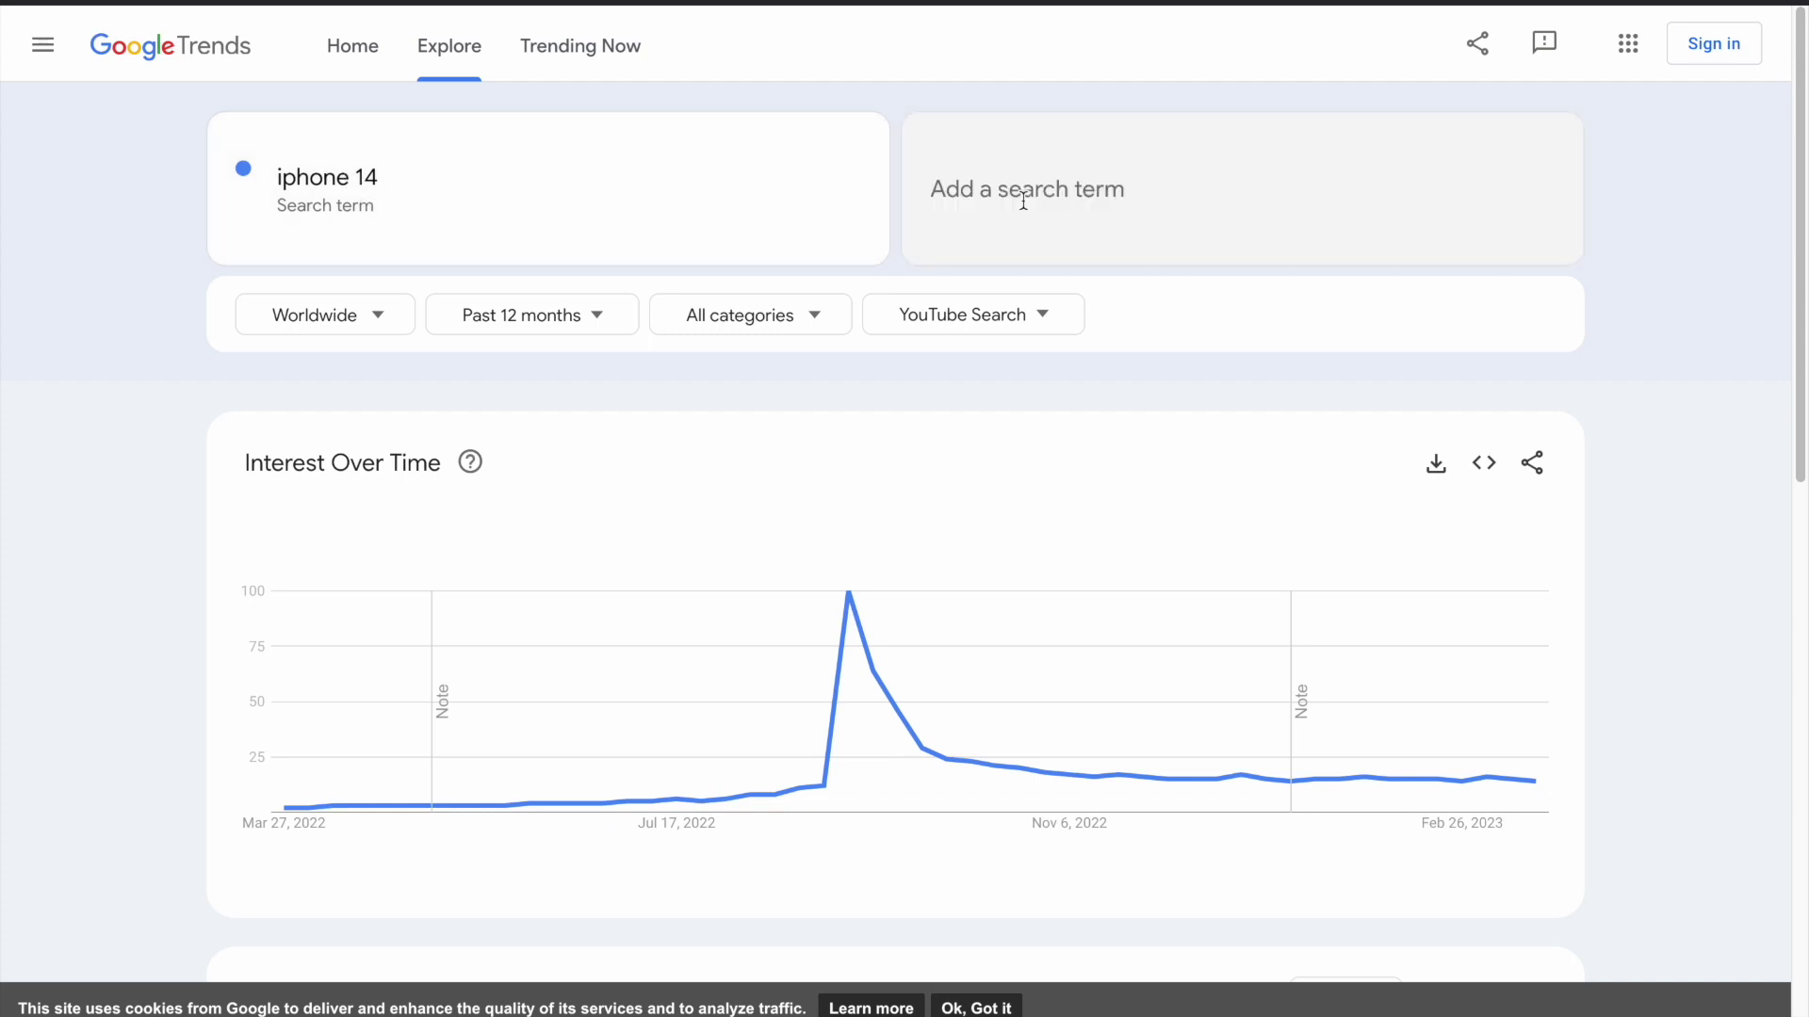
type("samsung")
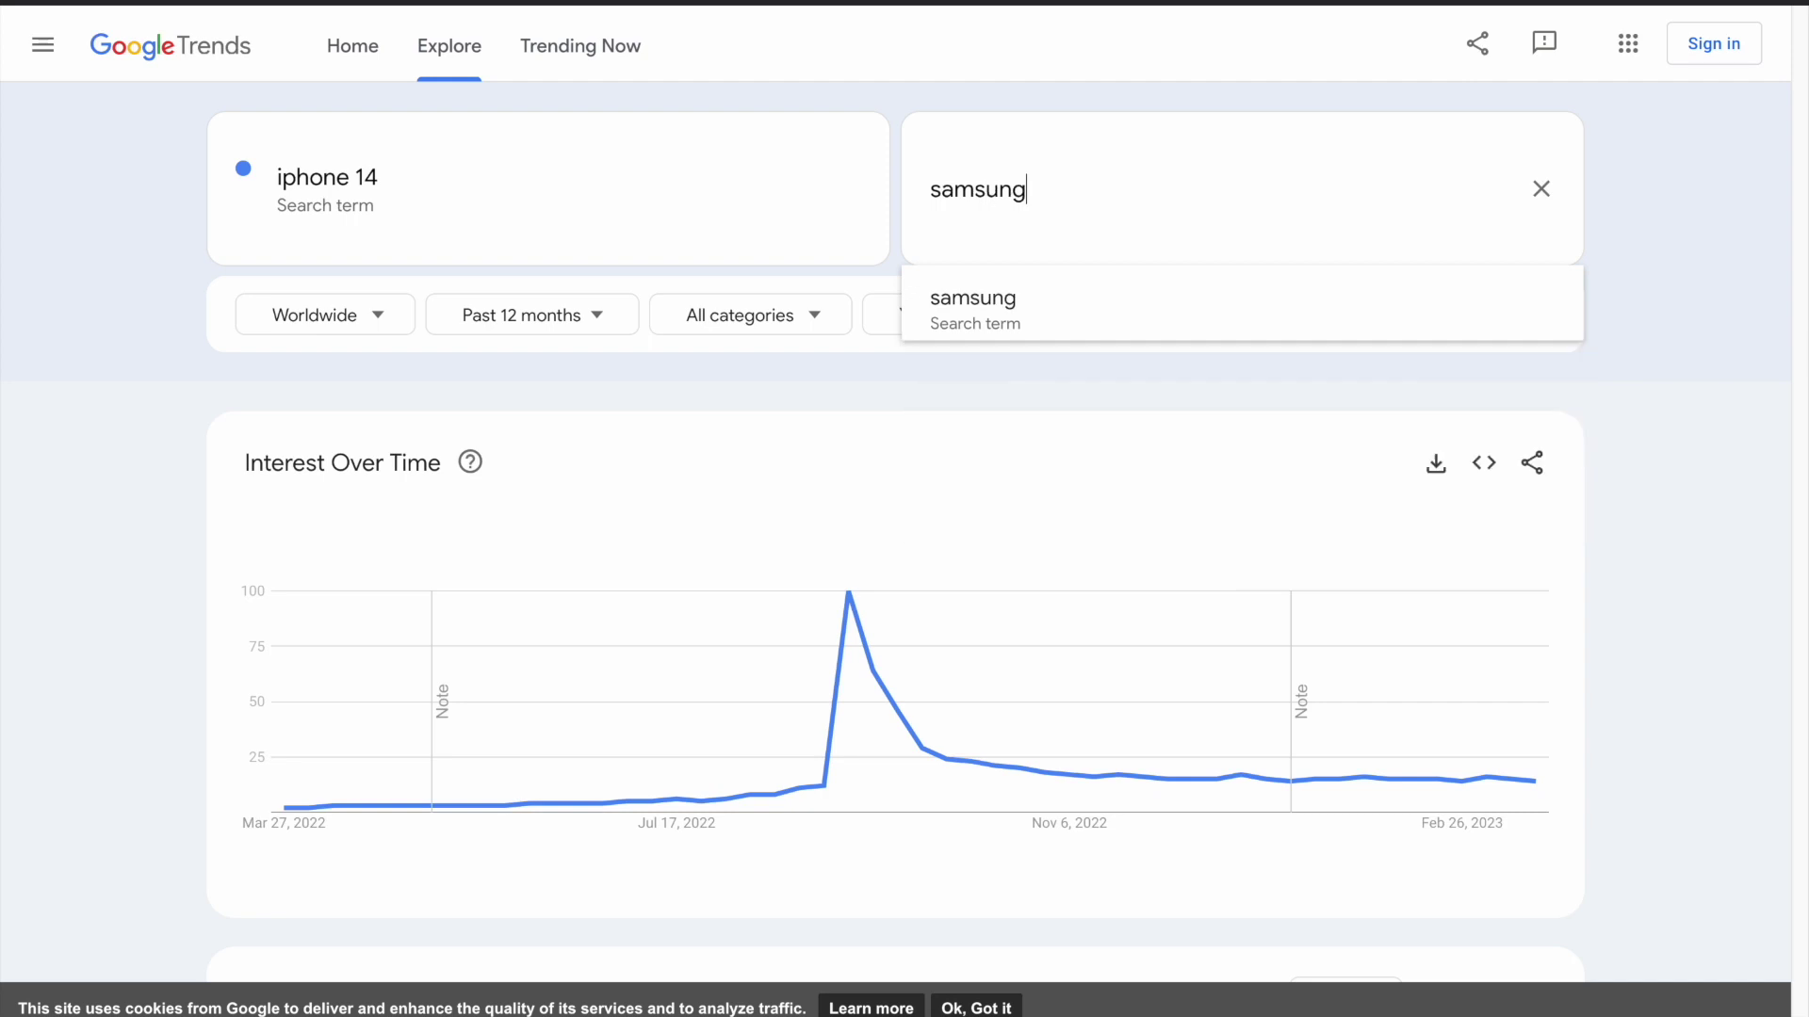
type(" galaxy s23")
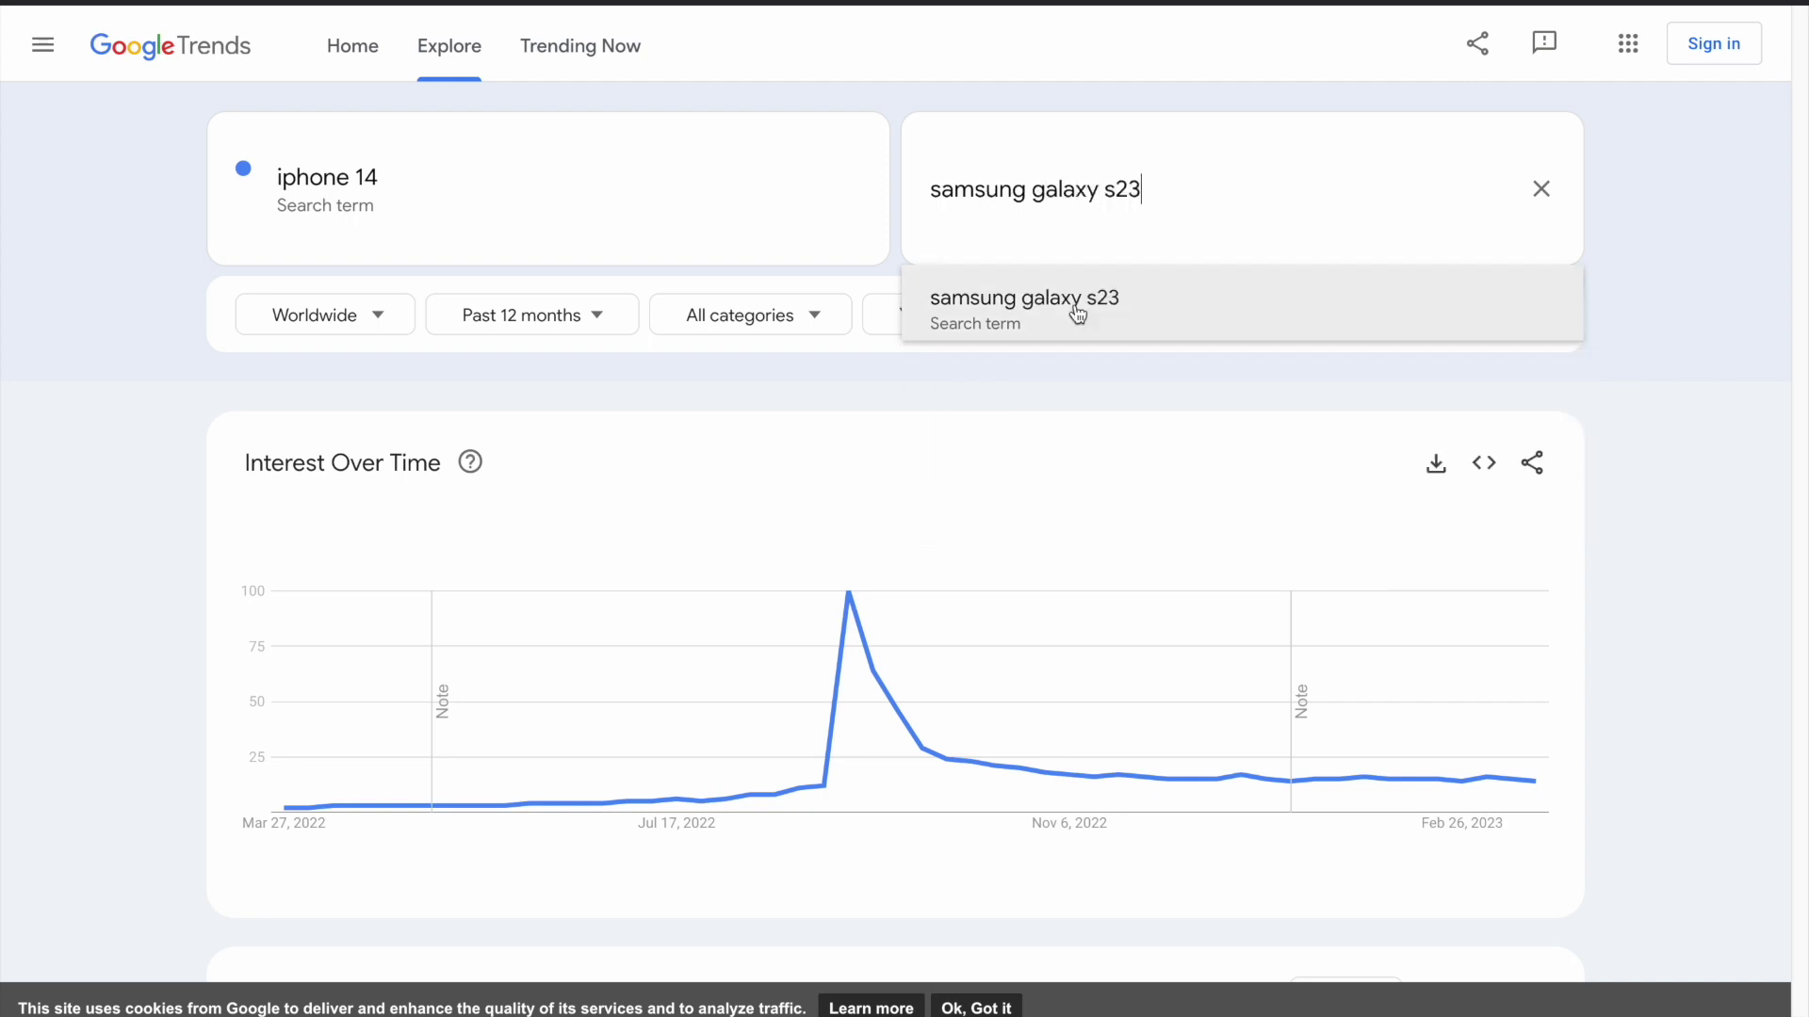
left_click(1078, 316)
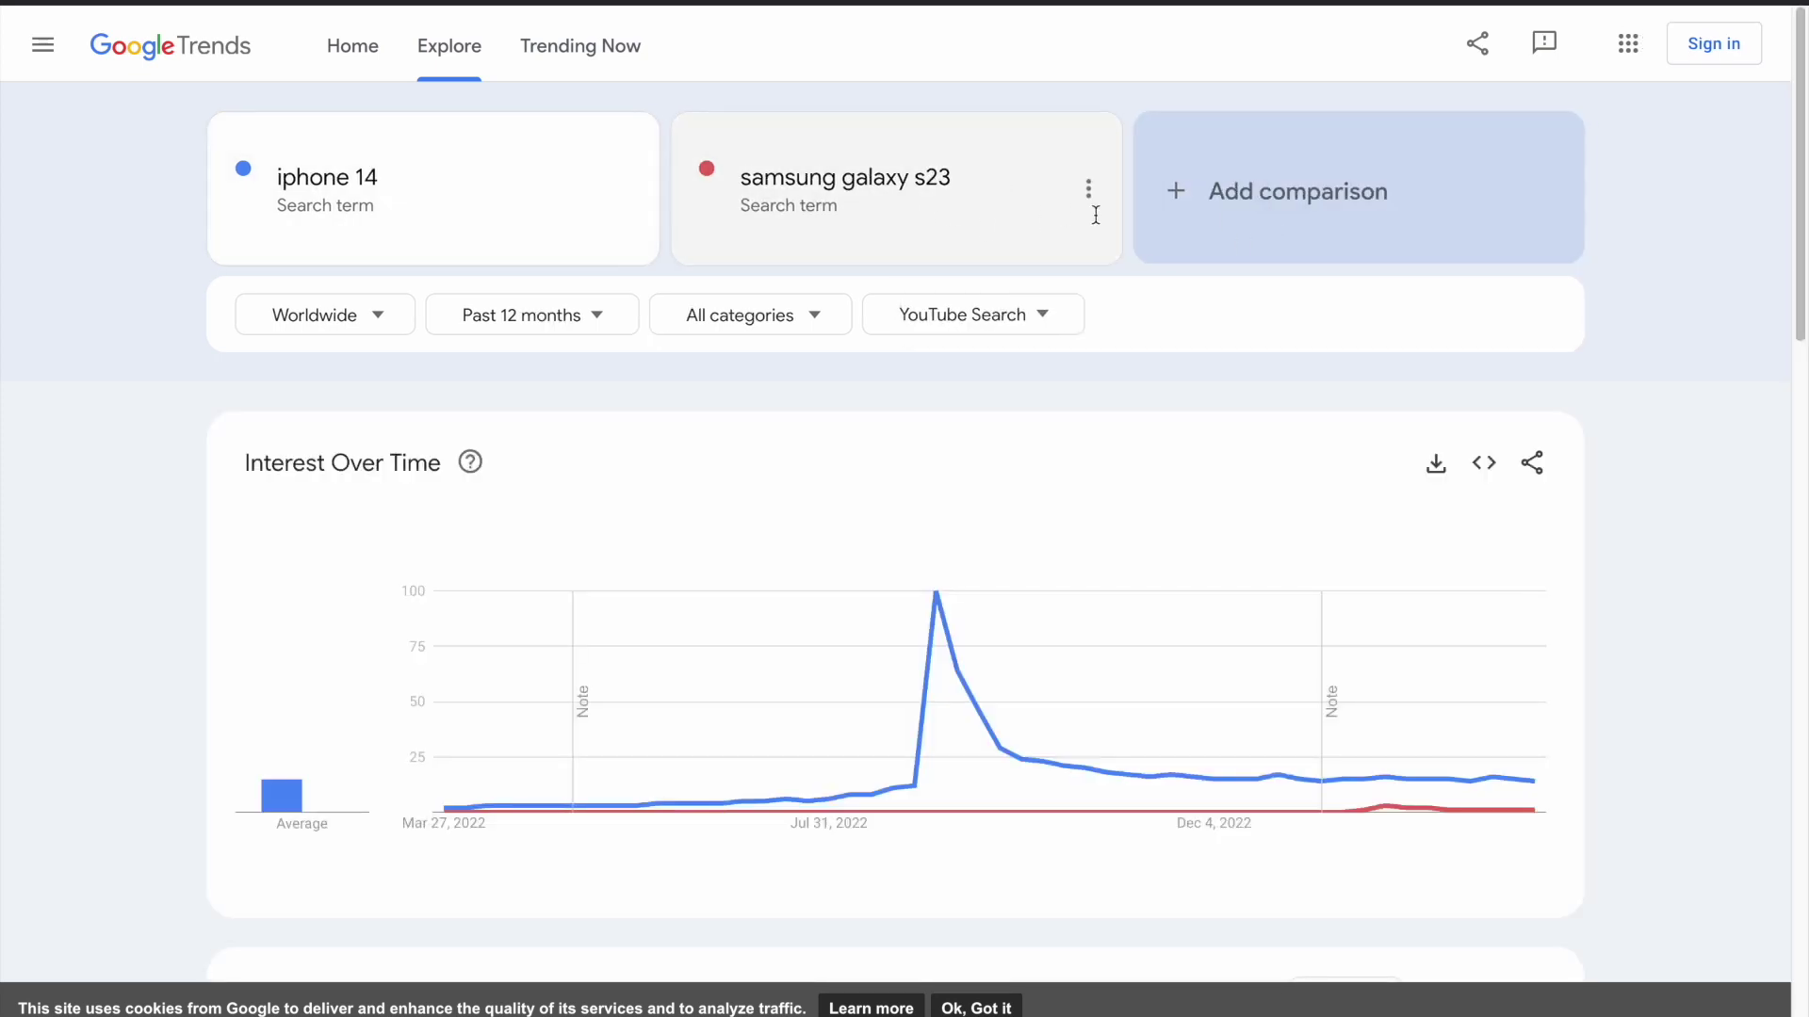
left_click(484, 331)
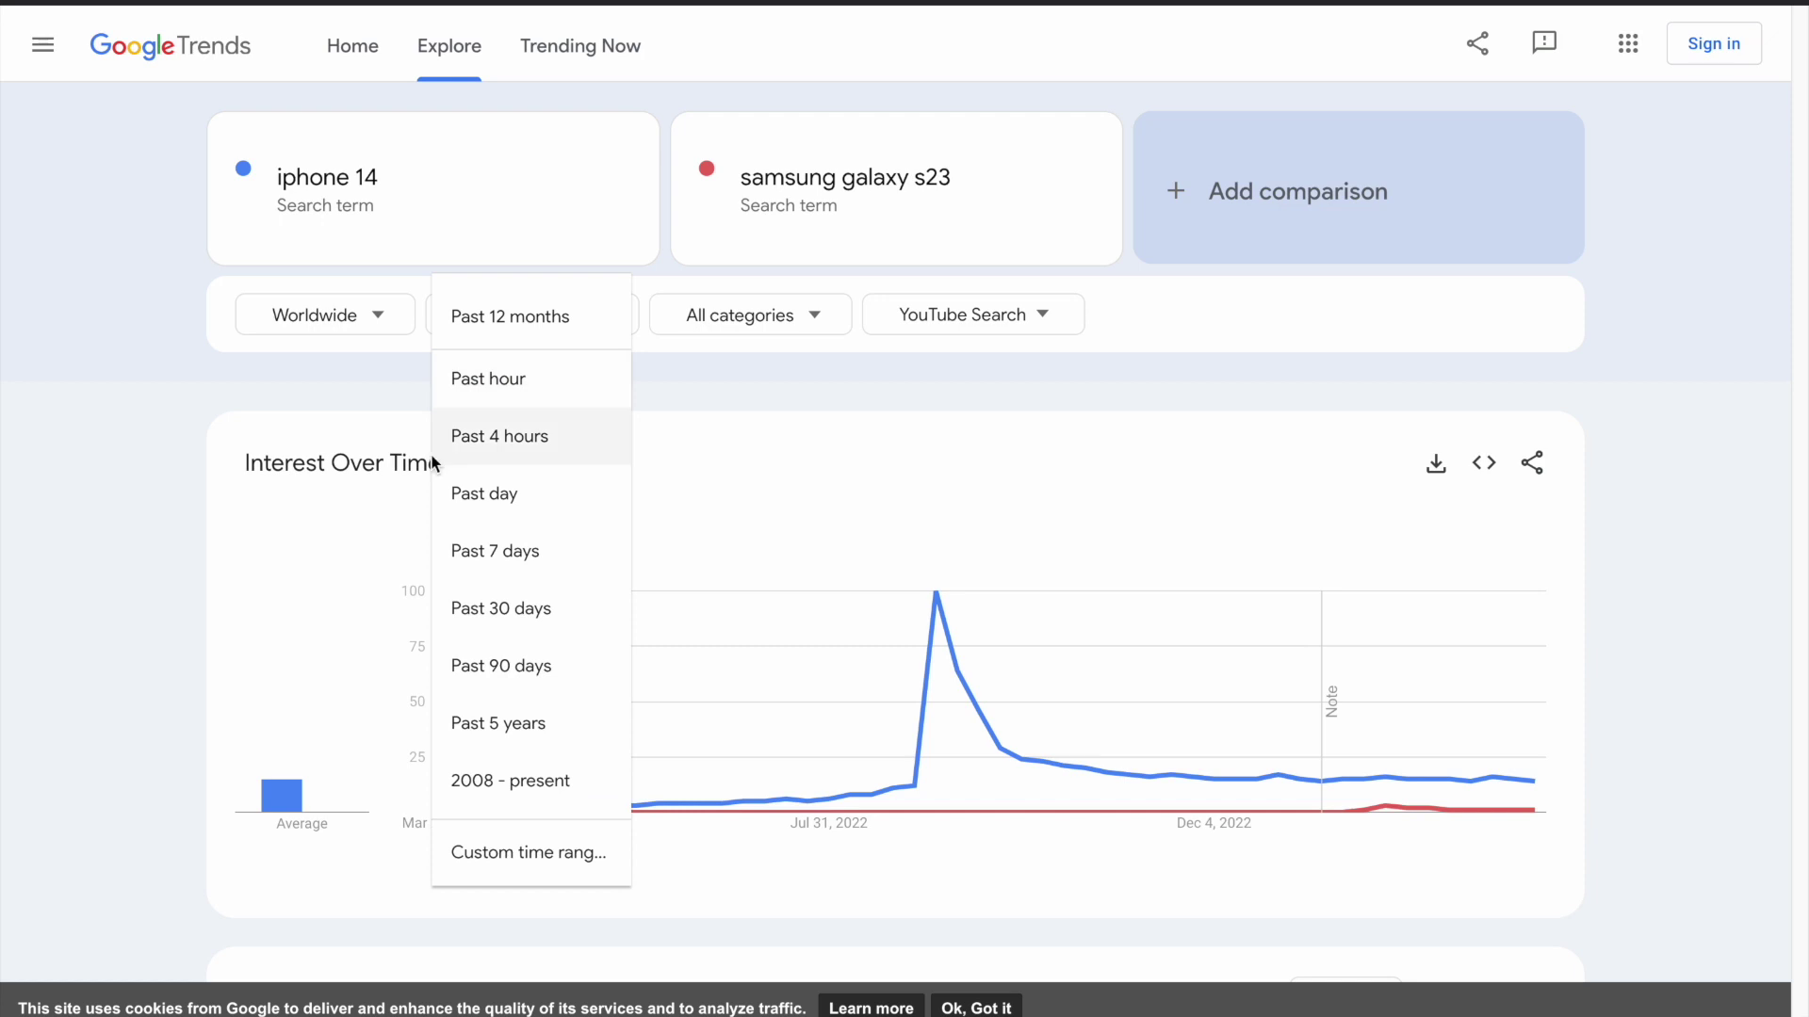
left_click(575, 626)
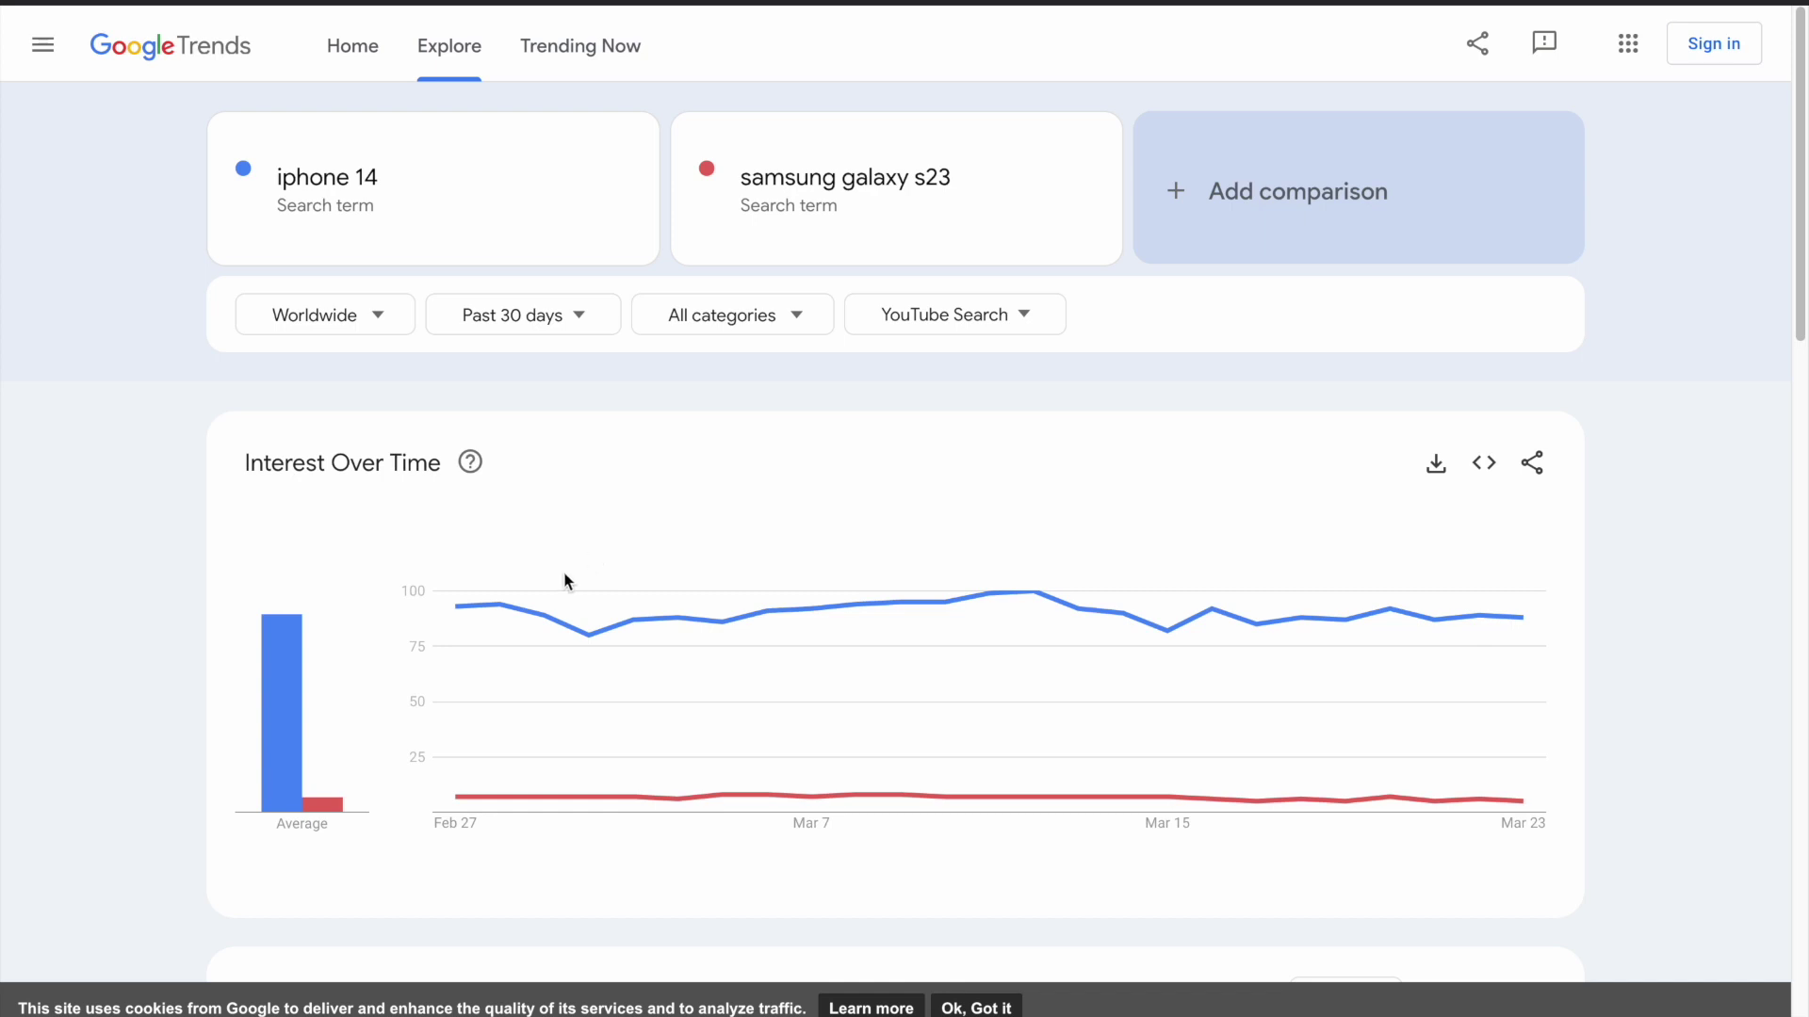
- Examine the average interest bars and the daily values of both phones along the Interest Over Time chart
mouse_move(291, 708)
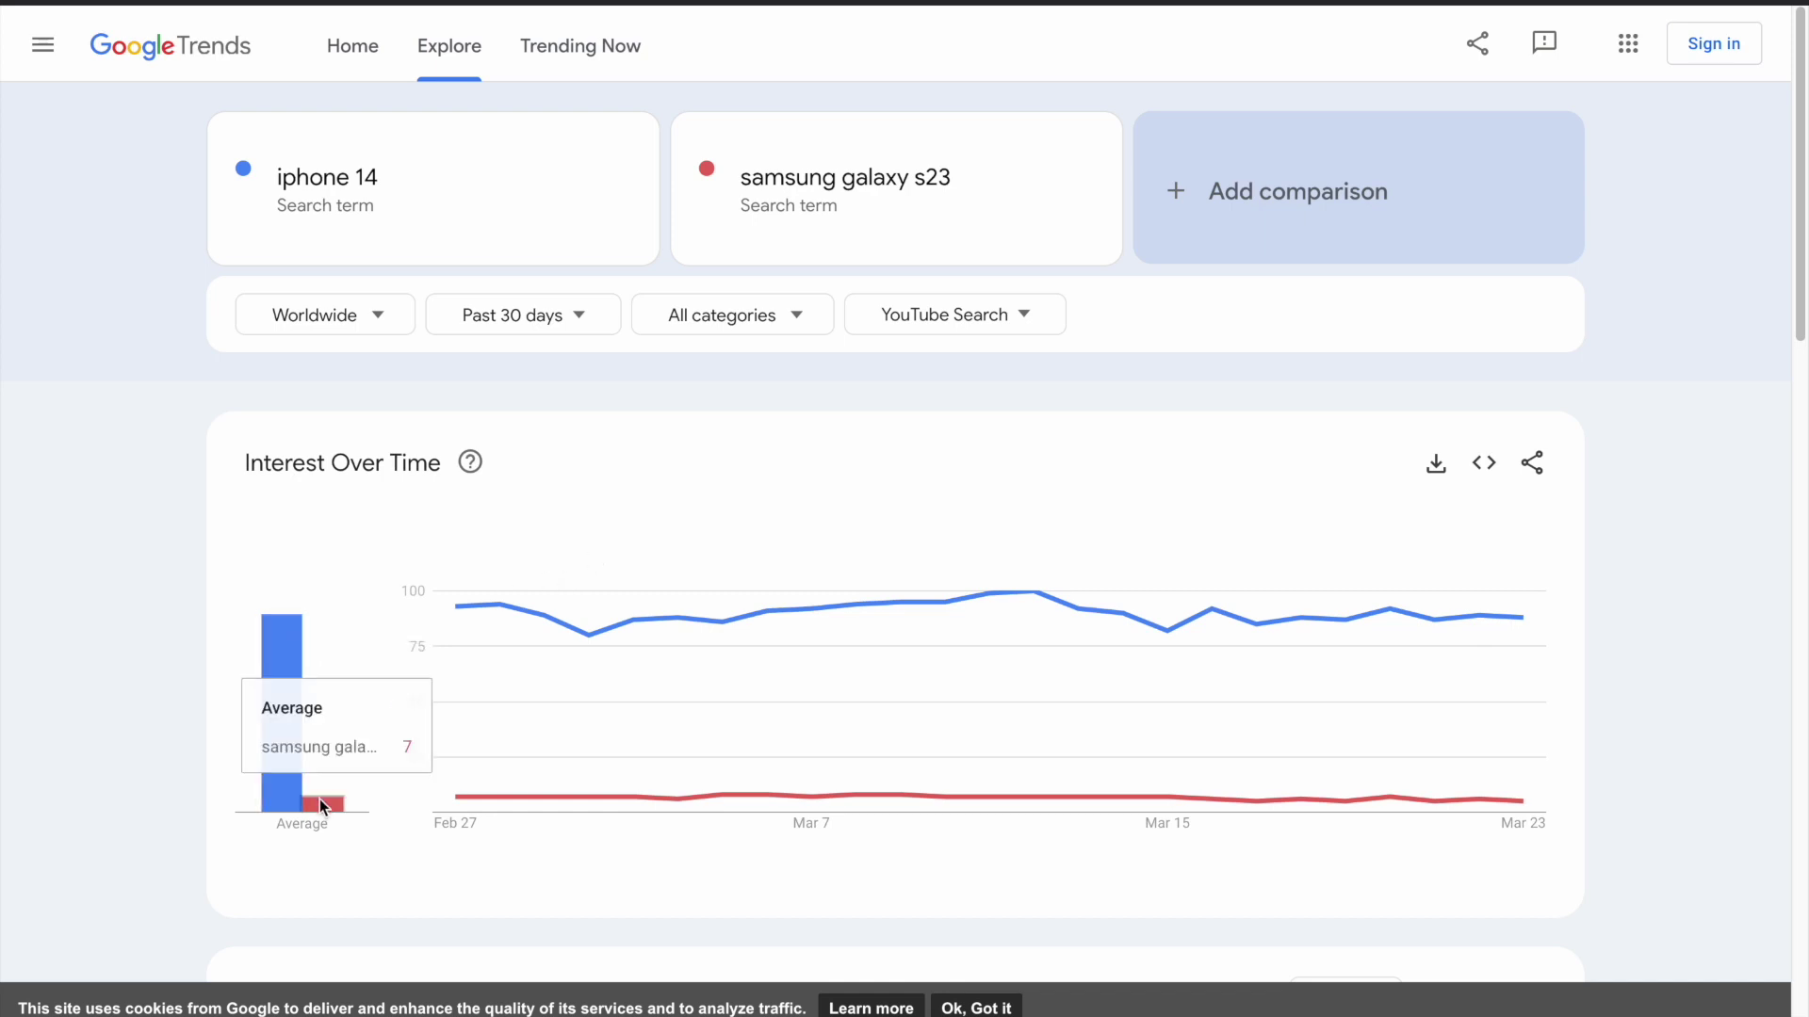
mouse_move(584, 677)
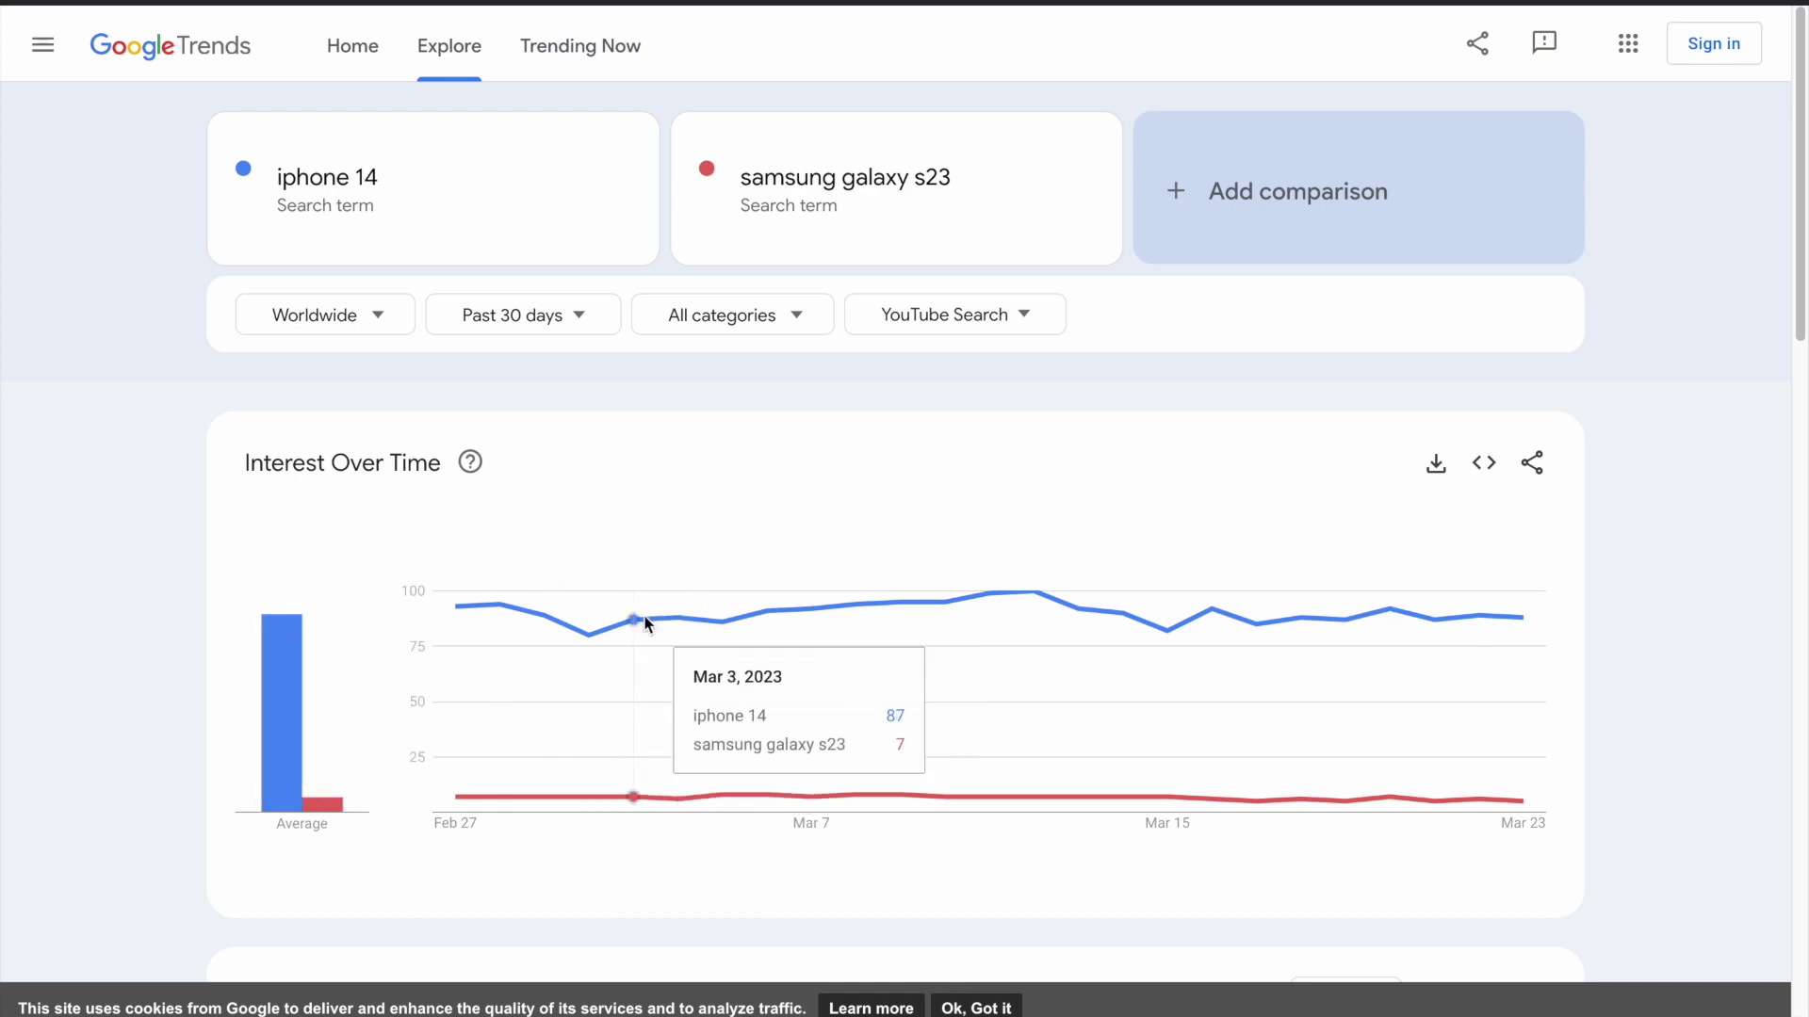
mouse_move(909, 600)
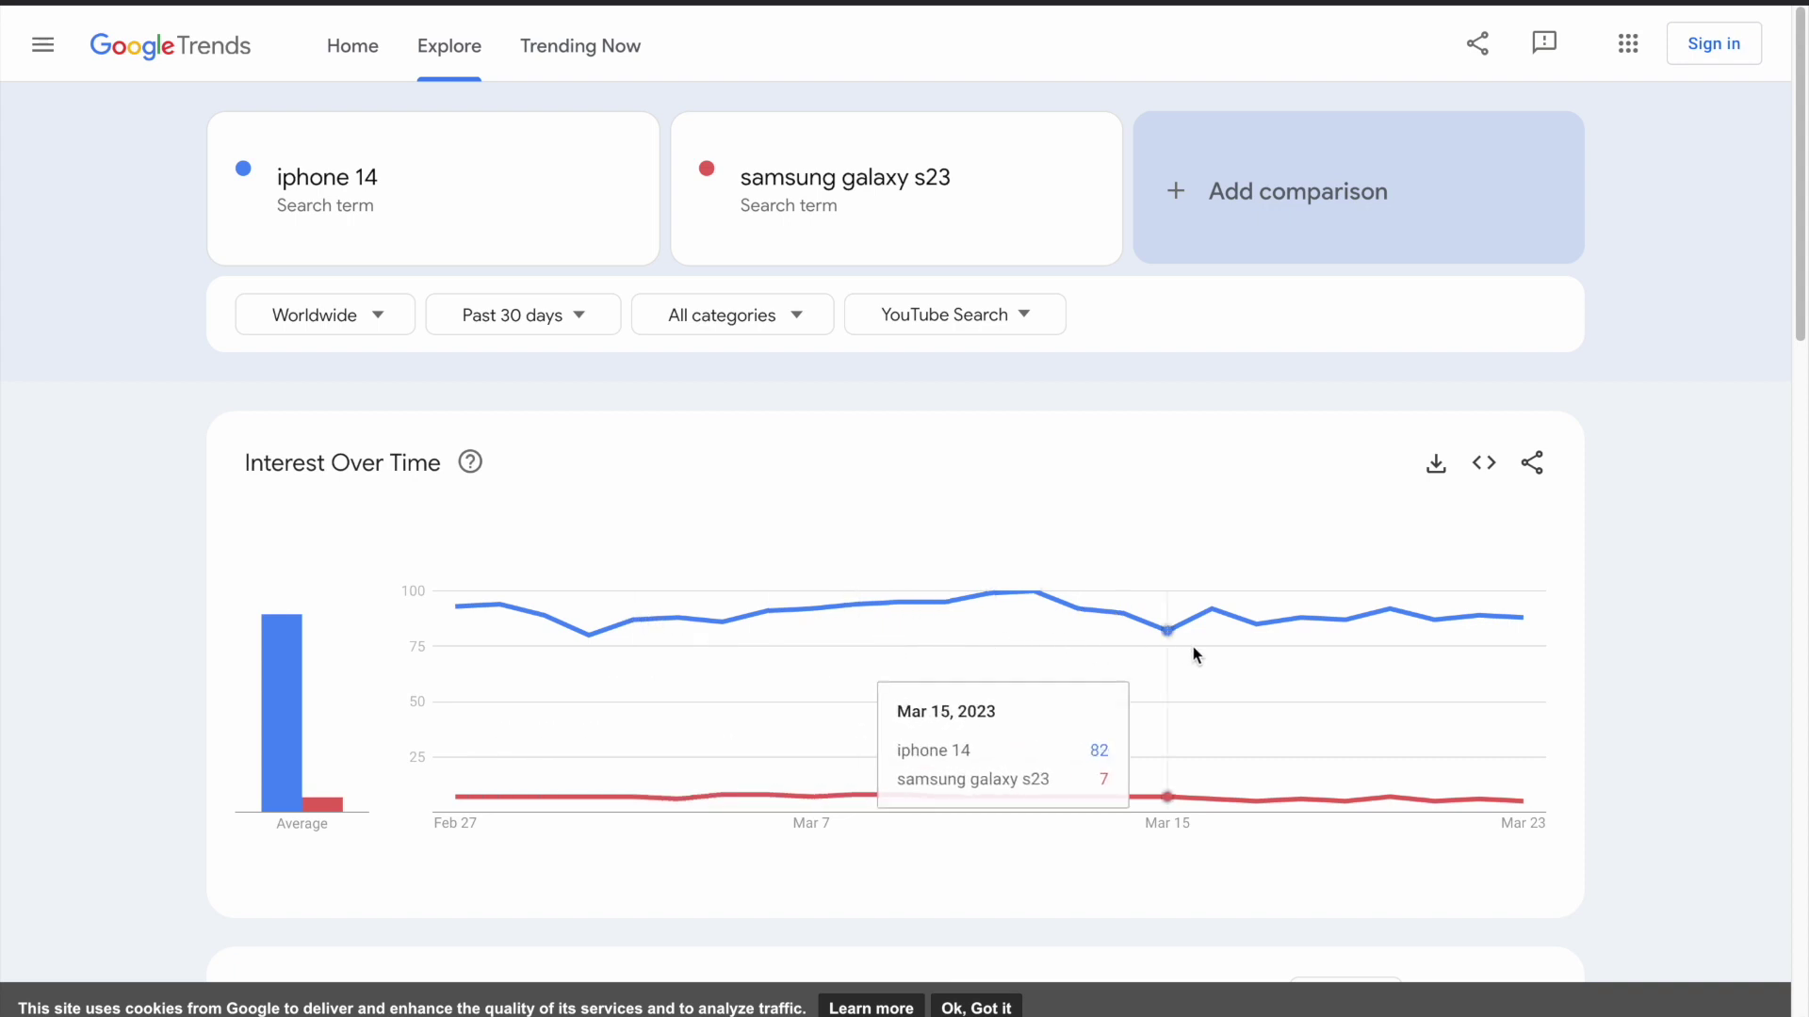
mouse_move(1146, 639)
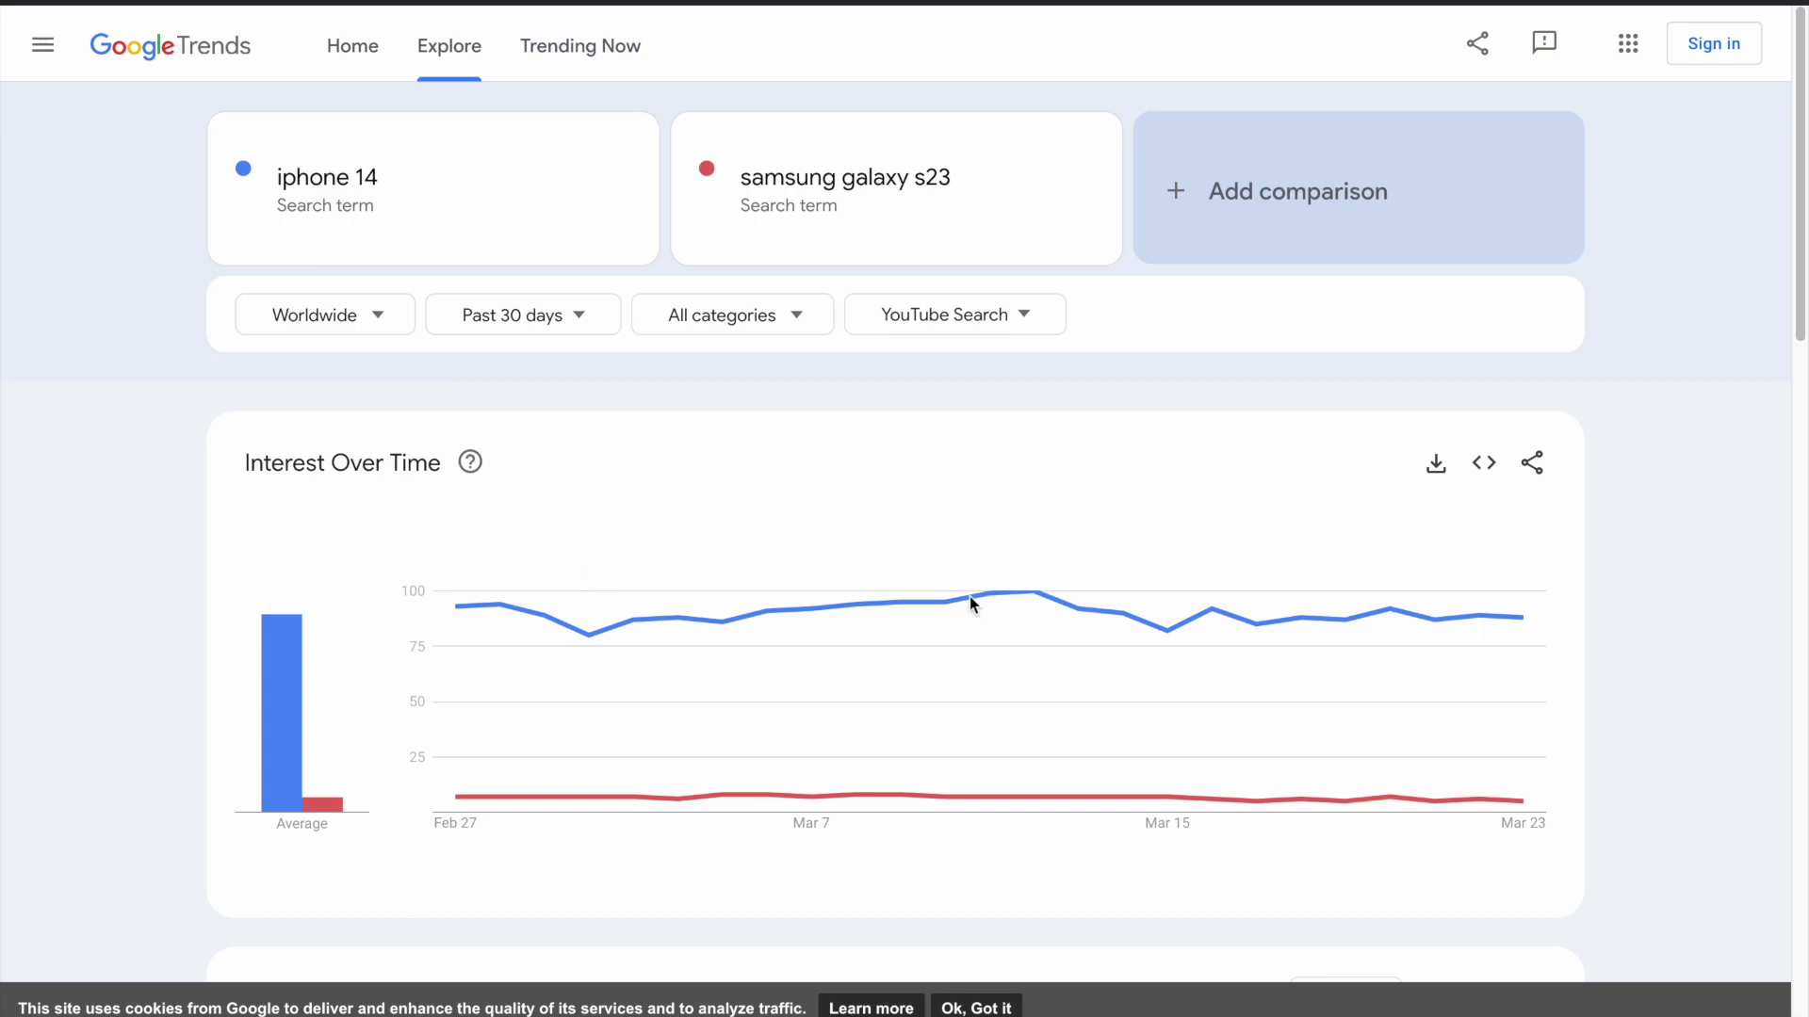
mouse_move(810, 617)
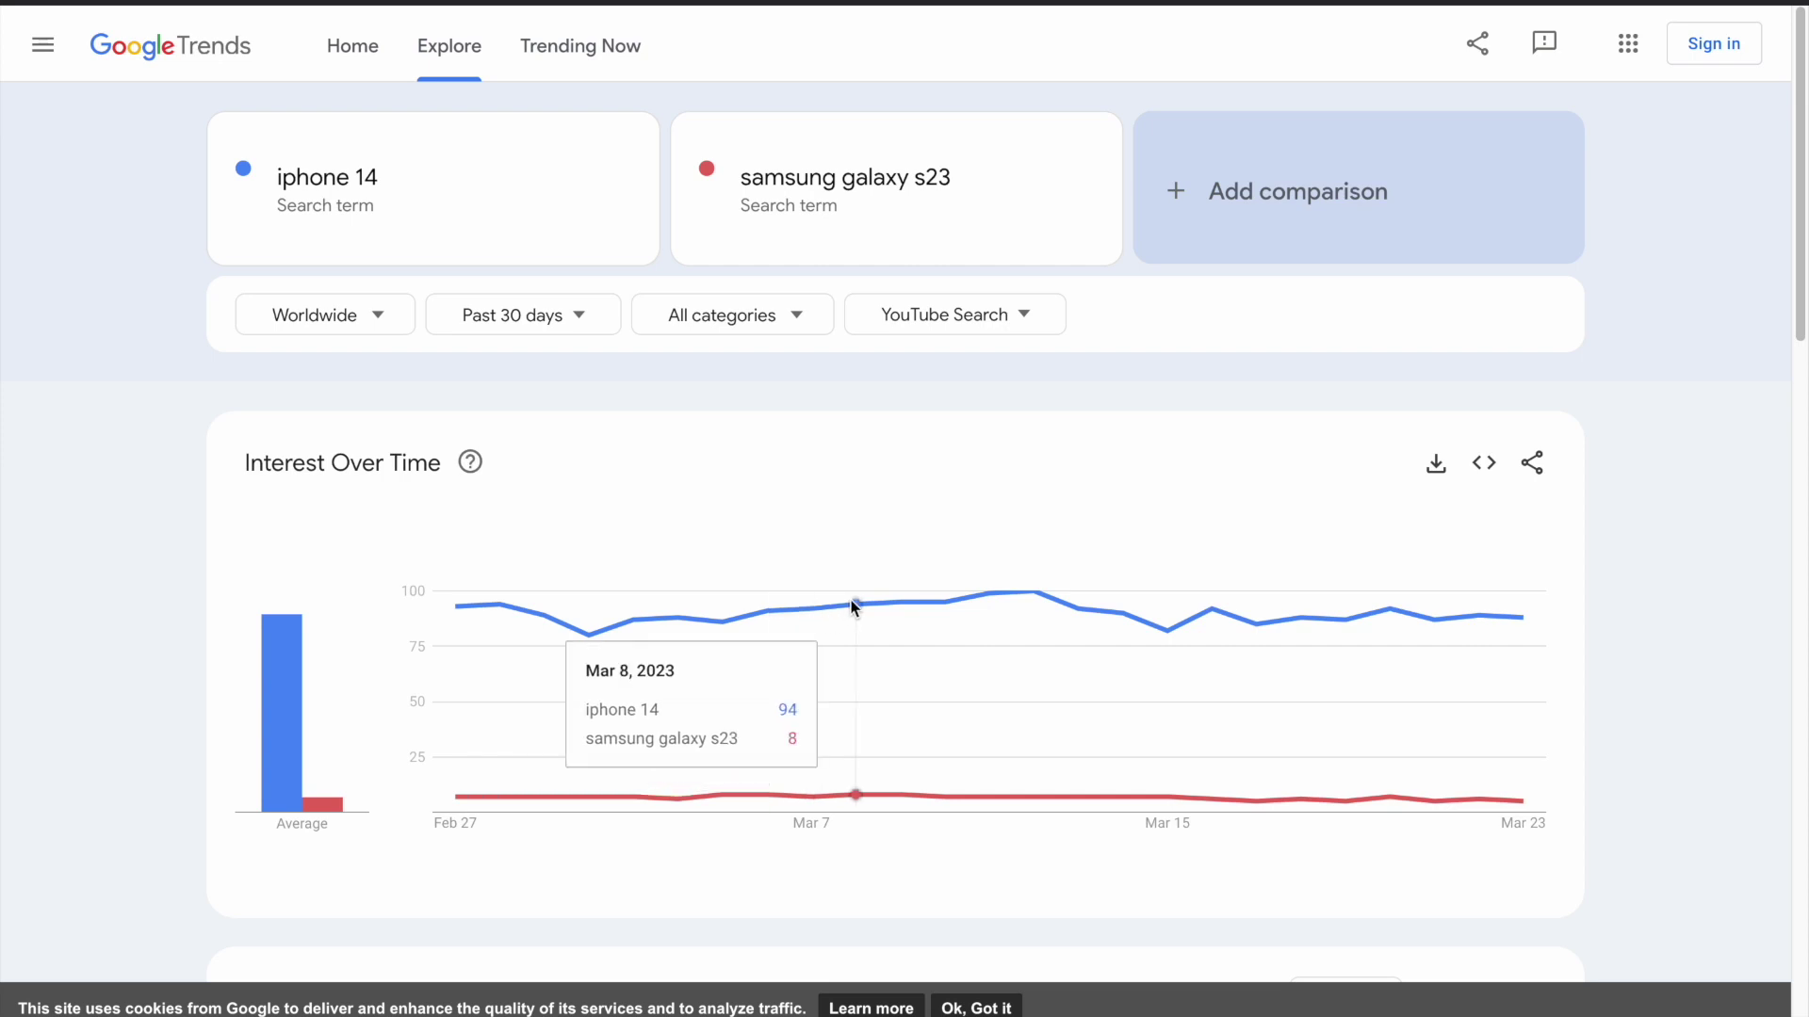
mouse_move(994, 621)
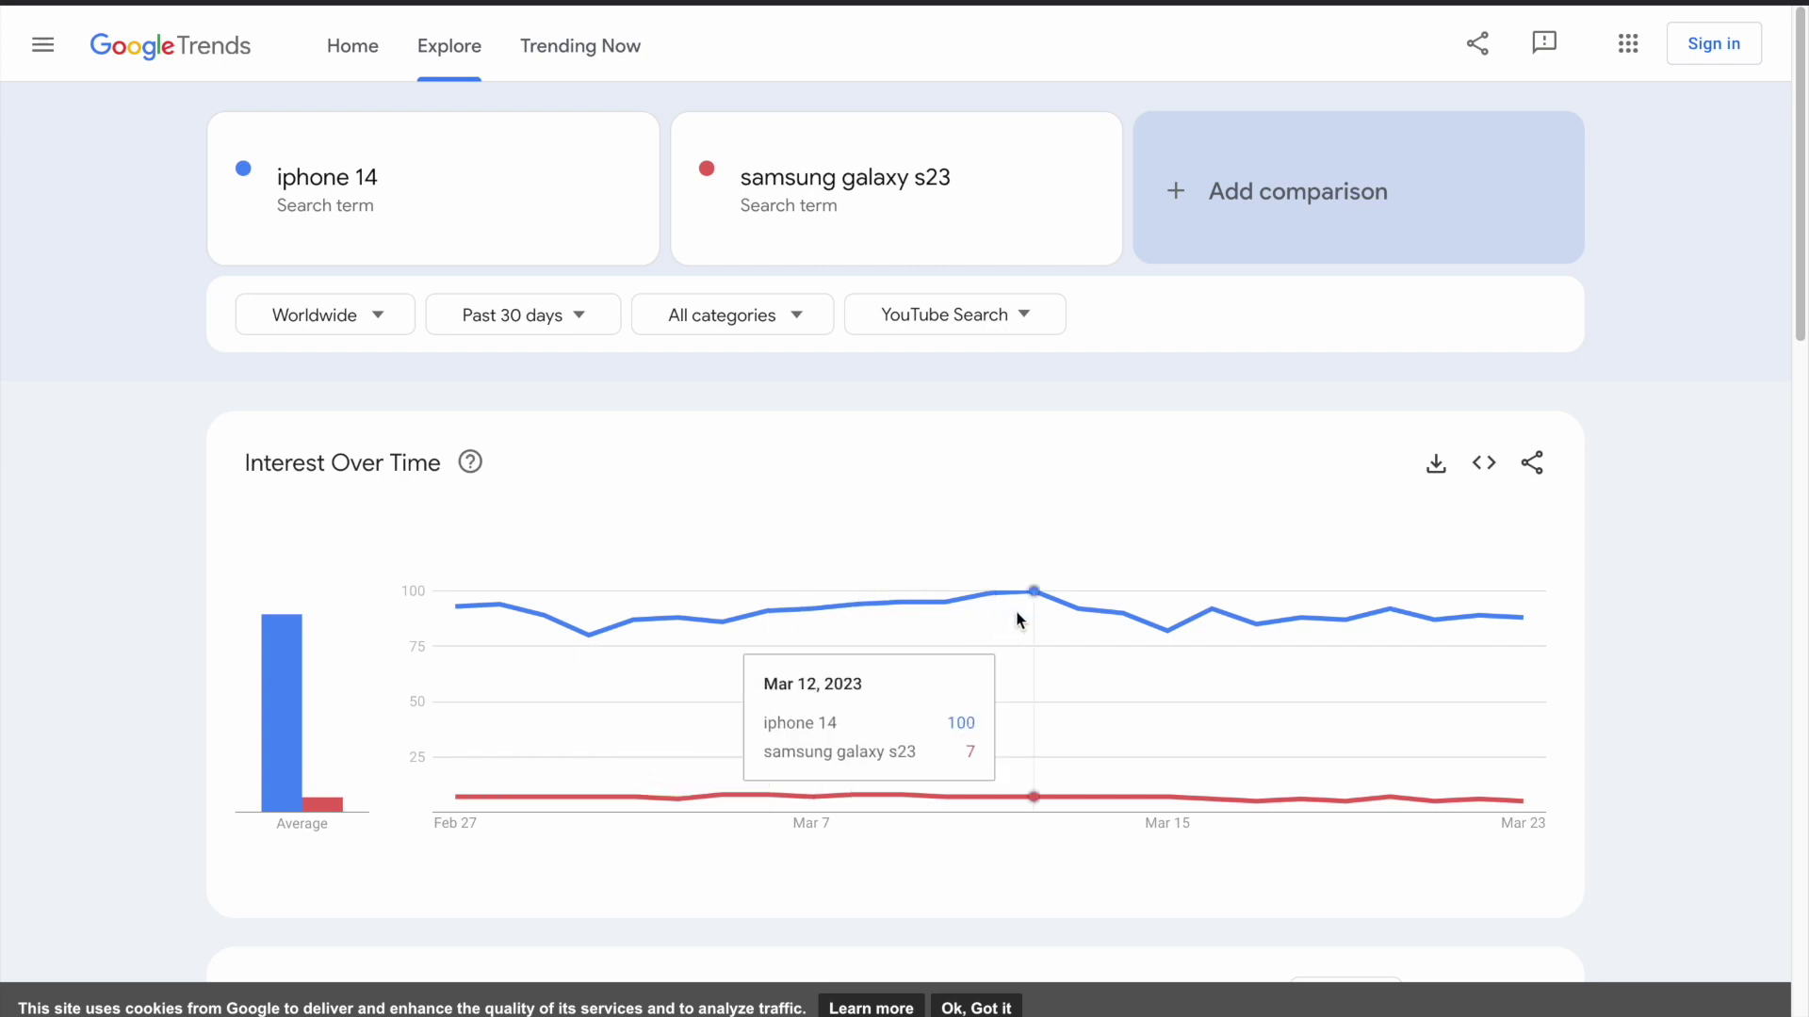